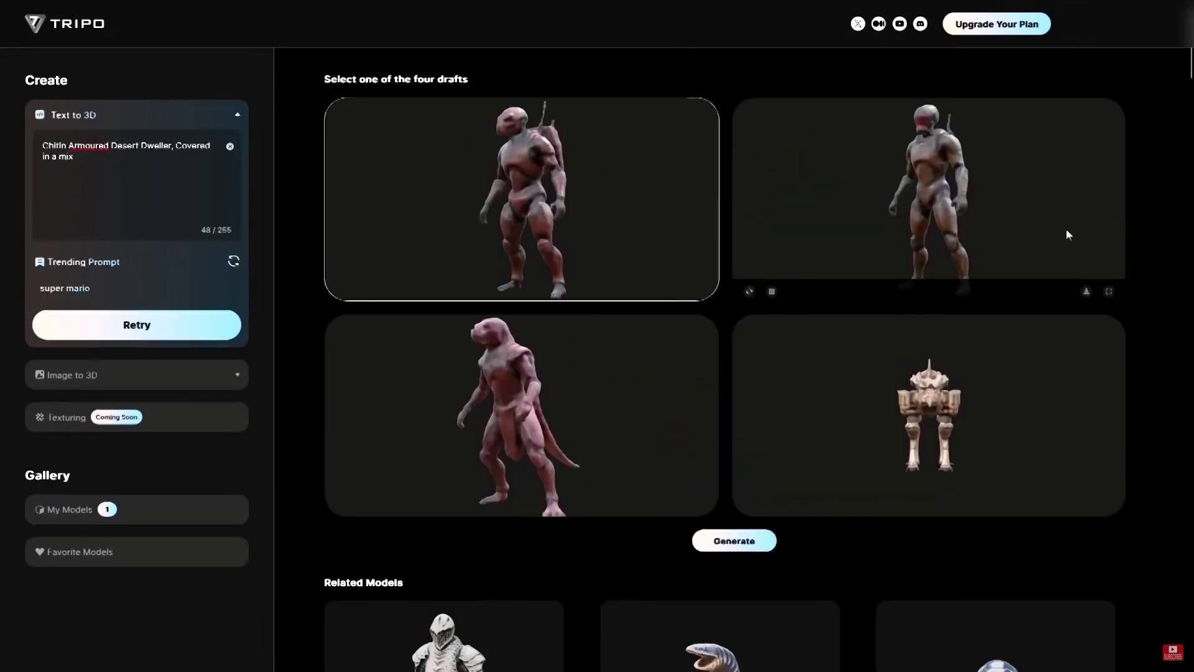
Step: Turn the top-right witch draft to view its back
{"action": "left_click_drag", "start_coordinate": [1062, 212], "coordinate": [975, 222]}
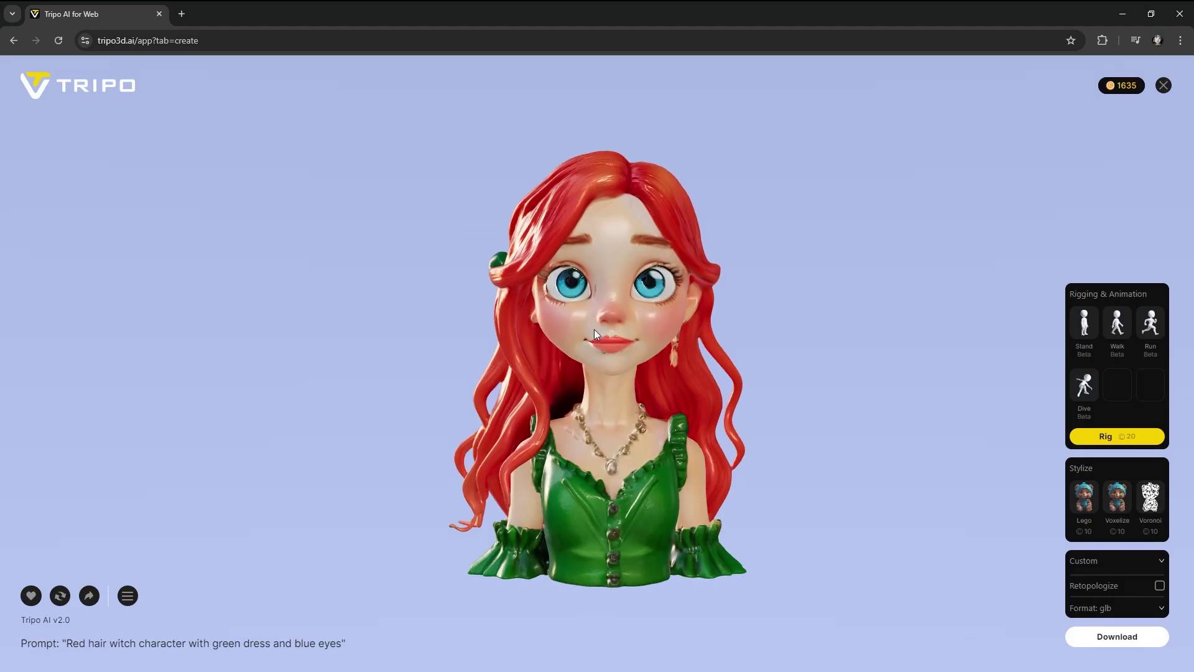
Step: Orbit the witch draft to its profile and the guitar model to its side
{"action": "mouse_move", "coordinate": [595, 331]}
{"action": "left_mouse_down"}
{"action": "mouse_move", "coordinate": [725, 332]}
{"action": "mouse_move", "coordinate": [597, 336]}
{"action": "left_mouse_up"}
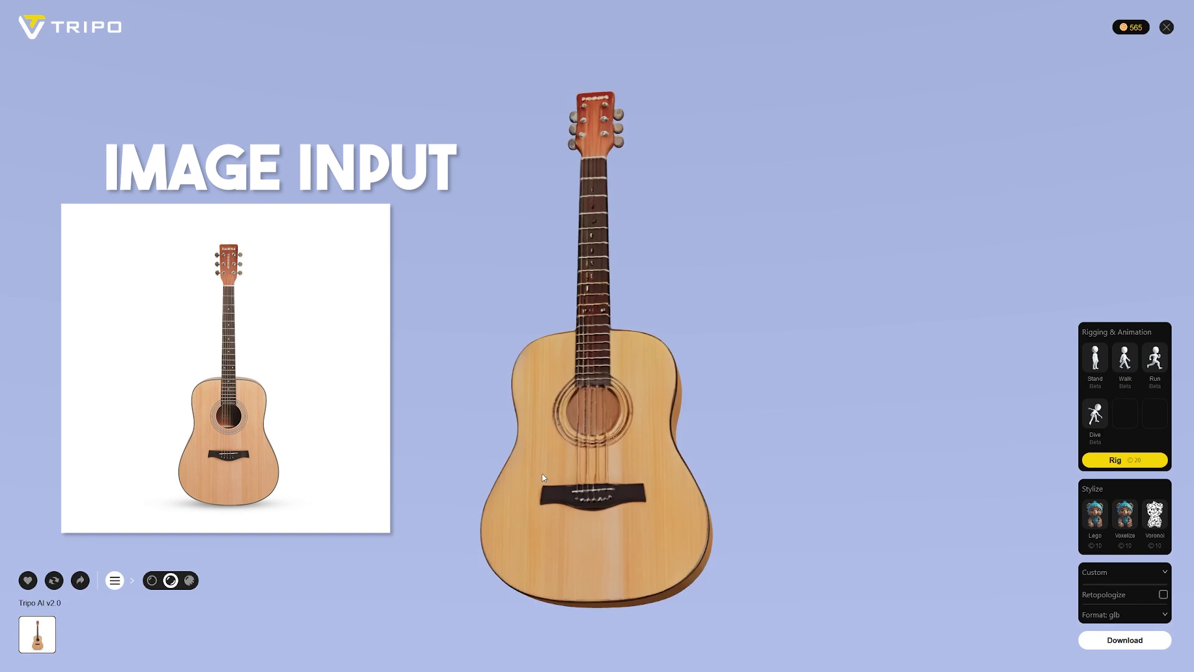
{"action": "left_click_drag", "start_coordinate": [542, 477], "coordinate": [443, 440]}
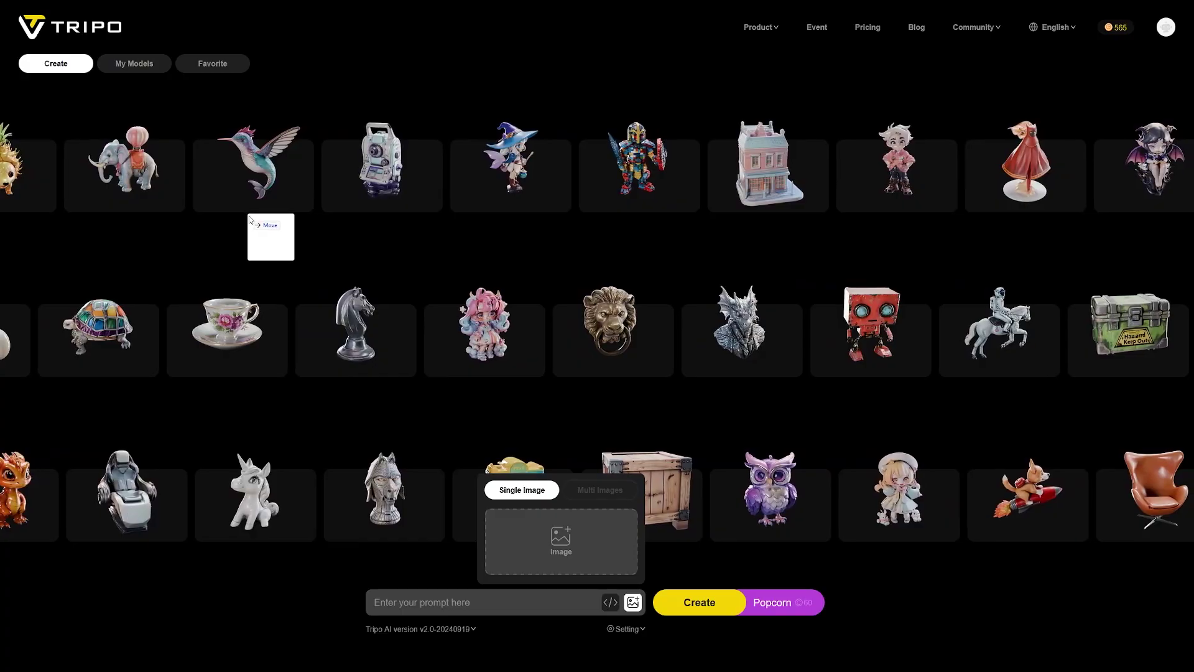
Step: Generate a 3D model from the robot image and orbit it from back to front
{"action": "left_click_drag", "start_coordinate": [260, 230], "coordinate": [554, 523]}
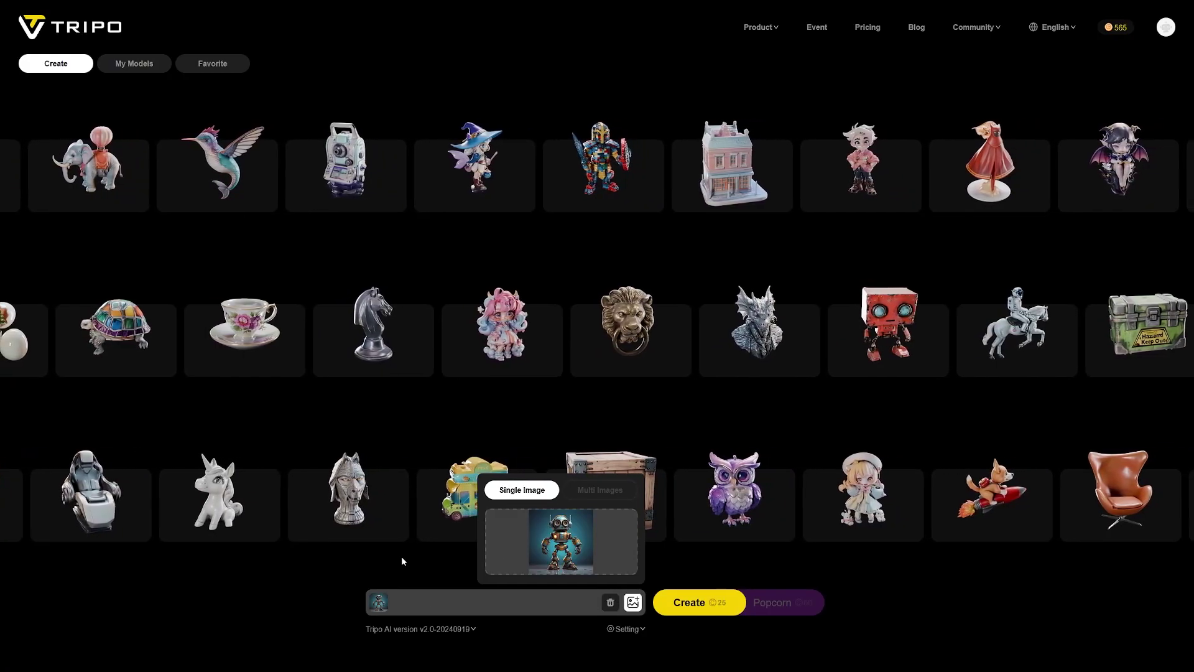
{"action": "left_click", "coordinate": [690, 603]}
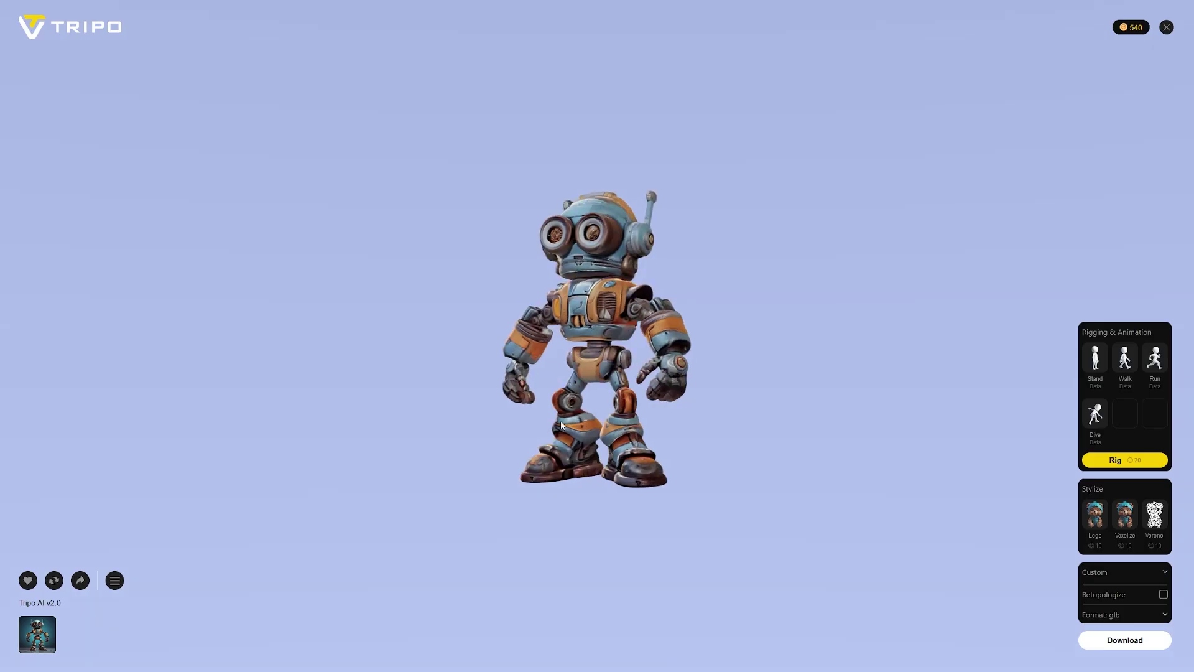
{"action": "left_click_drag", "start_coordinate": [561, 425], "coordinate": [812, 437]}
{"action": "left_click_drag", "start_coordinate": [872, 407], "coordinate": [602, 442]}
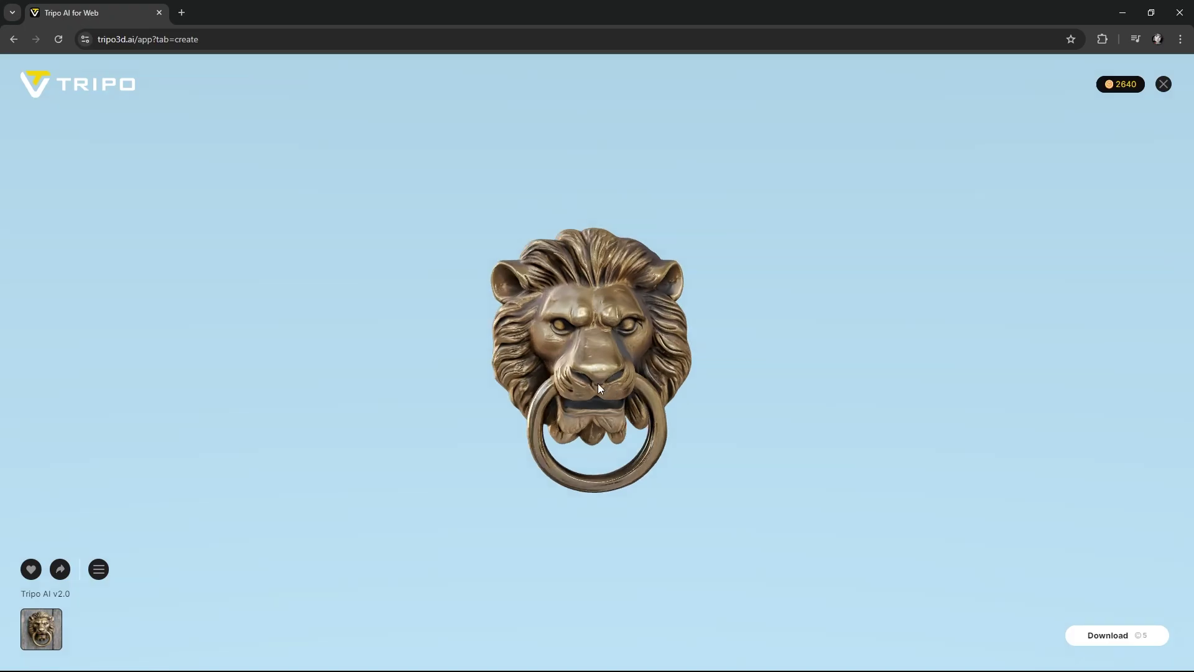
Step: Compare the lion knocker model with its enlarged source photo, then close the photo
{"action": "left_click_drag", "start_coordinate": [593, 362], "coordinate": [517, 341]}
{"action": "left_click", "coordinate": [43, 624]}
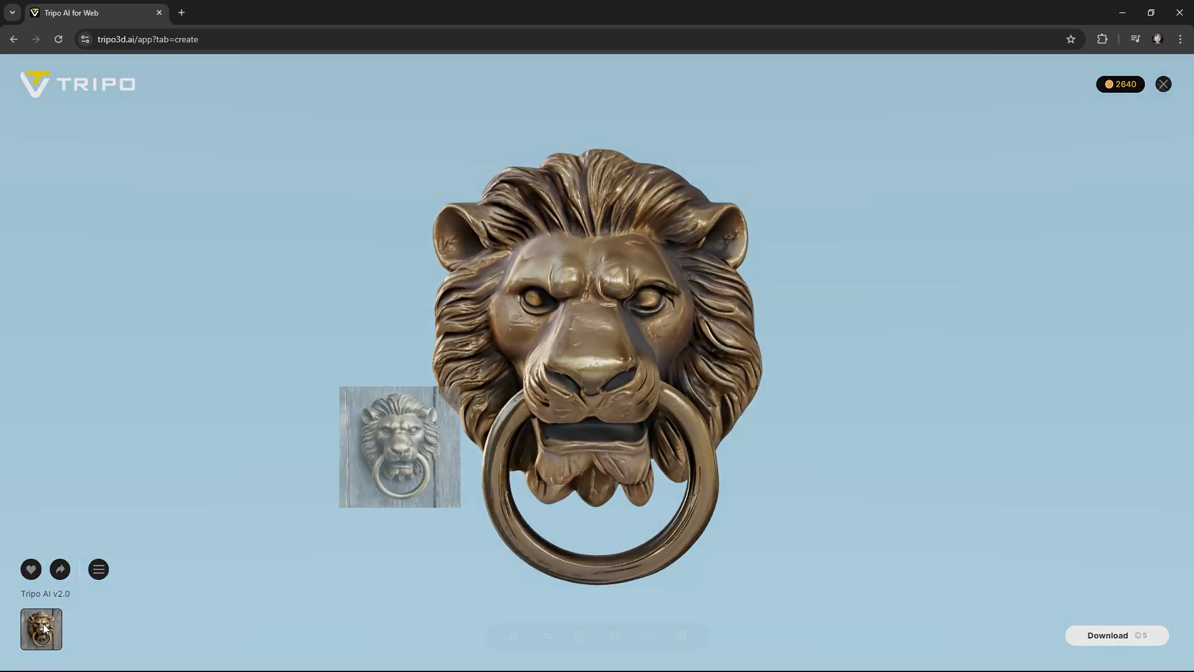
{"action": "mouse_move", "coordinate": [621, 357]}
{"action": "left_mouse_down"}
{"action": "mouse_move", "coordinate": [314, 303]}
{"action": "mouse_move", "coordinate": [221, 186]}
{"action": "mouse_move", "coordinate": [577, 330]}
{"action": "mouse_move", "coordinate": [659, 331]}
{"action": "mouse_move", "coordinate": [624, 337]}
{"action": "left_mouse_up"}
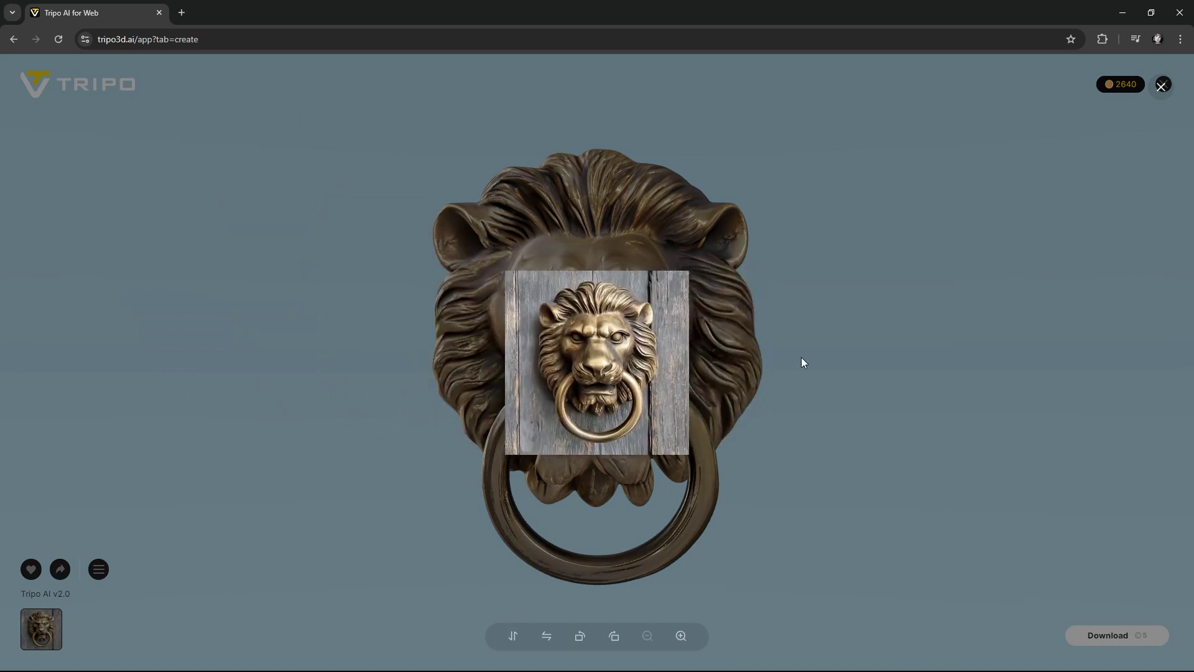
{"action": "left_click", "coordinate": [687, 396]}
{"action": "left_click_drag", "start_coordinate": [687, 396], "coordinate": [548, 403]}
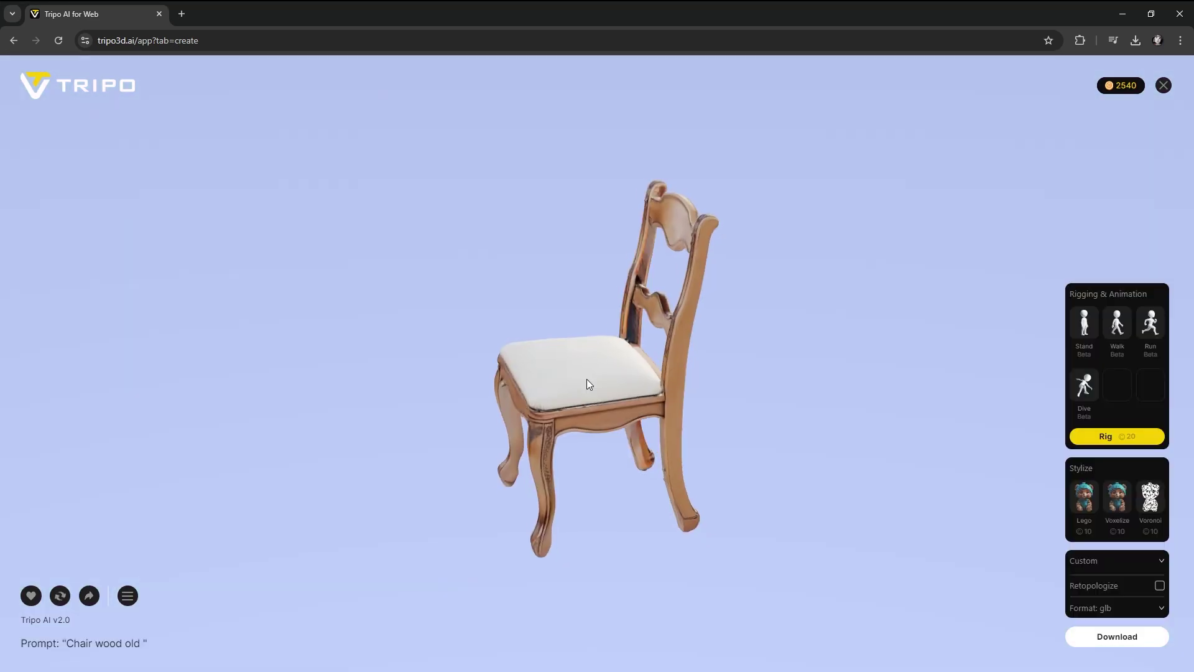
Step: Orbit and zoom the chair model to a three-quarter view
{"action": "left_click_drag", "start_coordinate": [565, 373], "coordinate": [605, 360]}
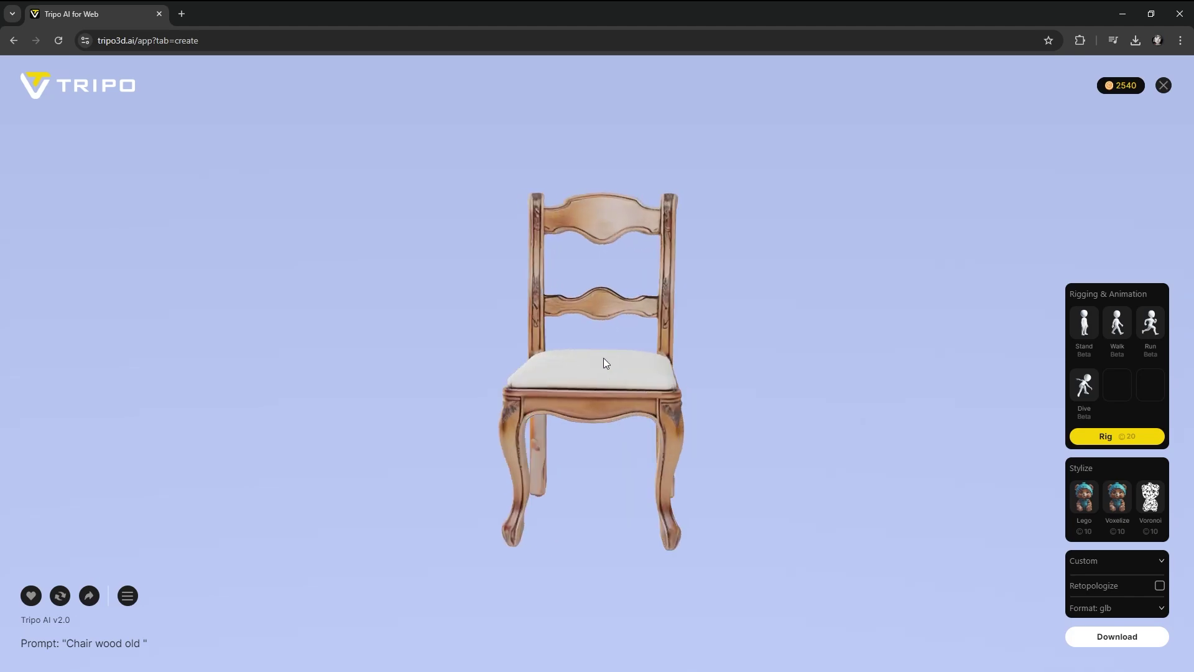
{"action": "scroll", "coordinate": [662, 395], "scroll_direction": "up", "scroll_amount": 2}
{"action": "left_click_drag", "start_coordinate": [661, 394], "coordinate": [591, 414]}
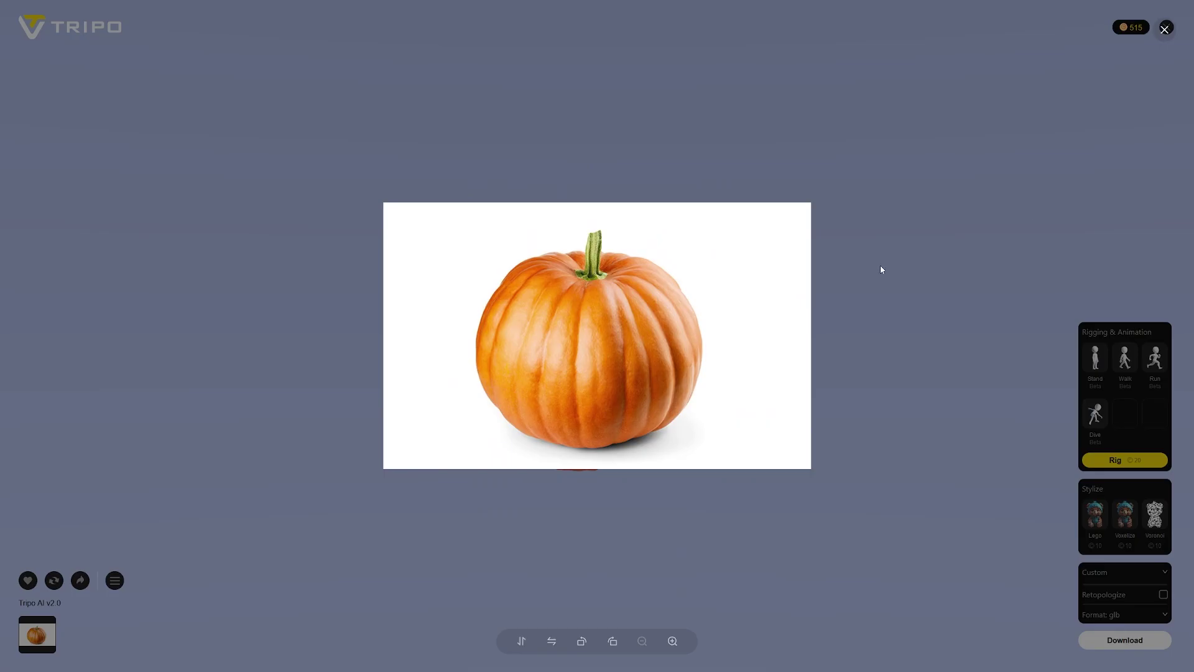
Step: Close the pumpkin photo preview and orbit the pumpkin to show its stem and side
{"action": "left_click", "coordinate": [1167, 30]}
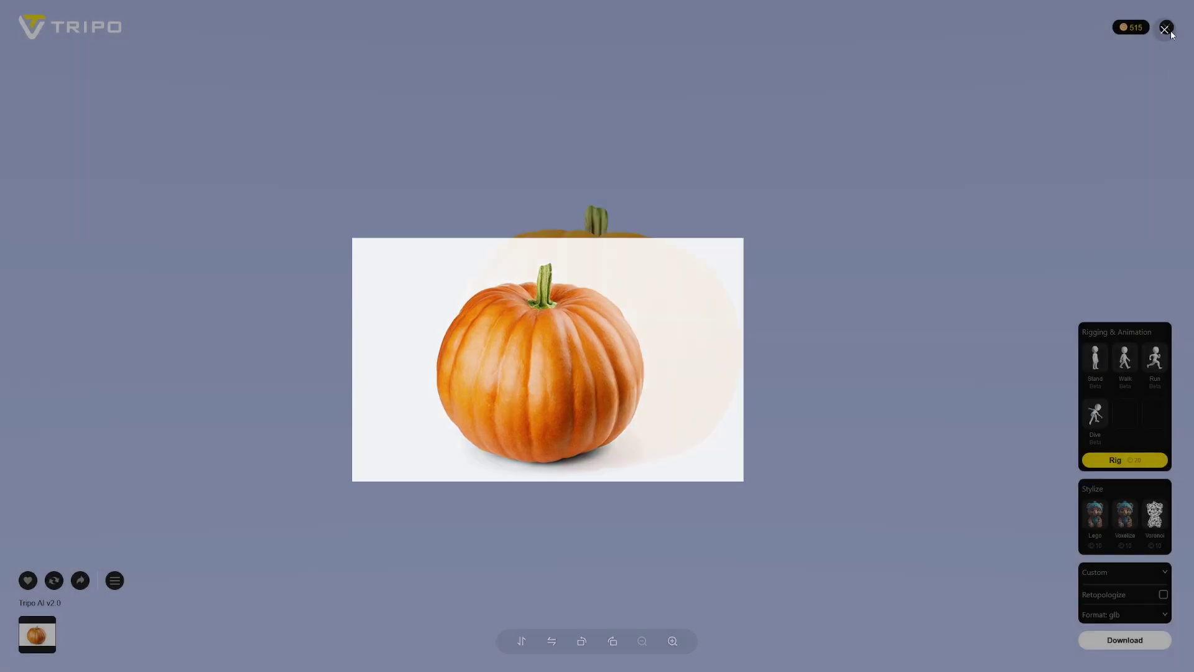
{"action": "left_click_drag", "start_coordinate": [608, 300], "coordinate": [690, 374]}
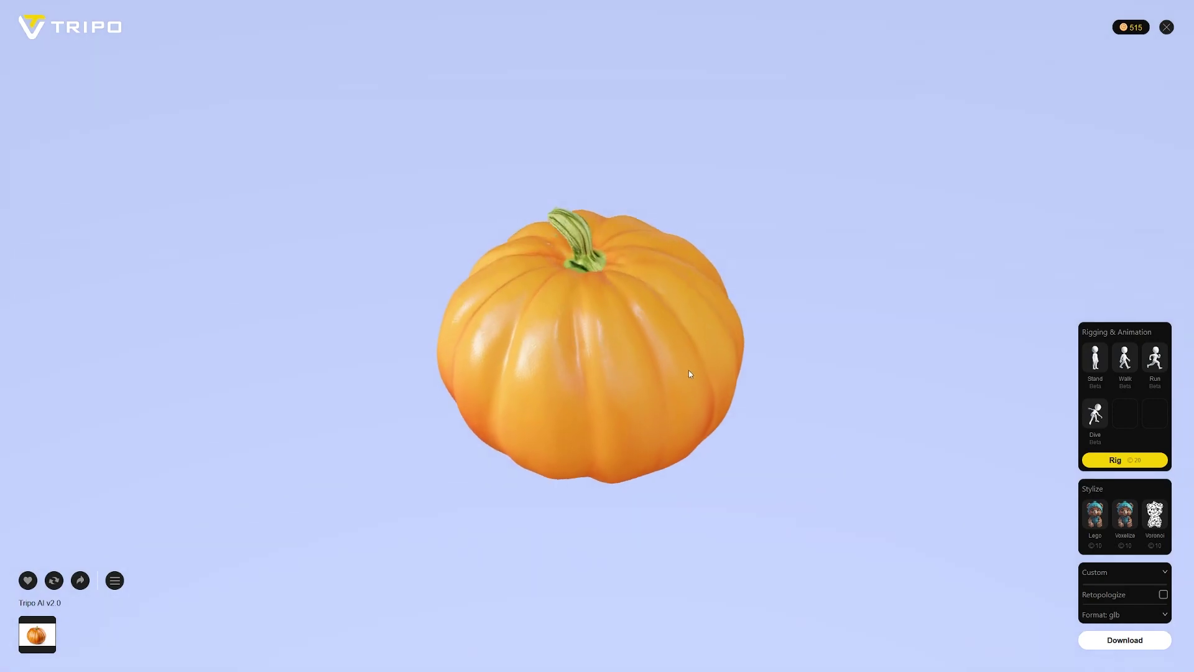
{"action": "left_click_drag", "start_coordinate": [635, 413], "coordinate": [344, 323]}
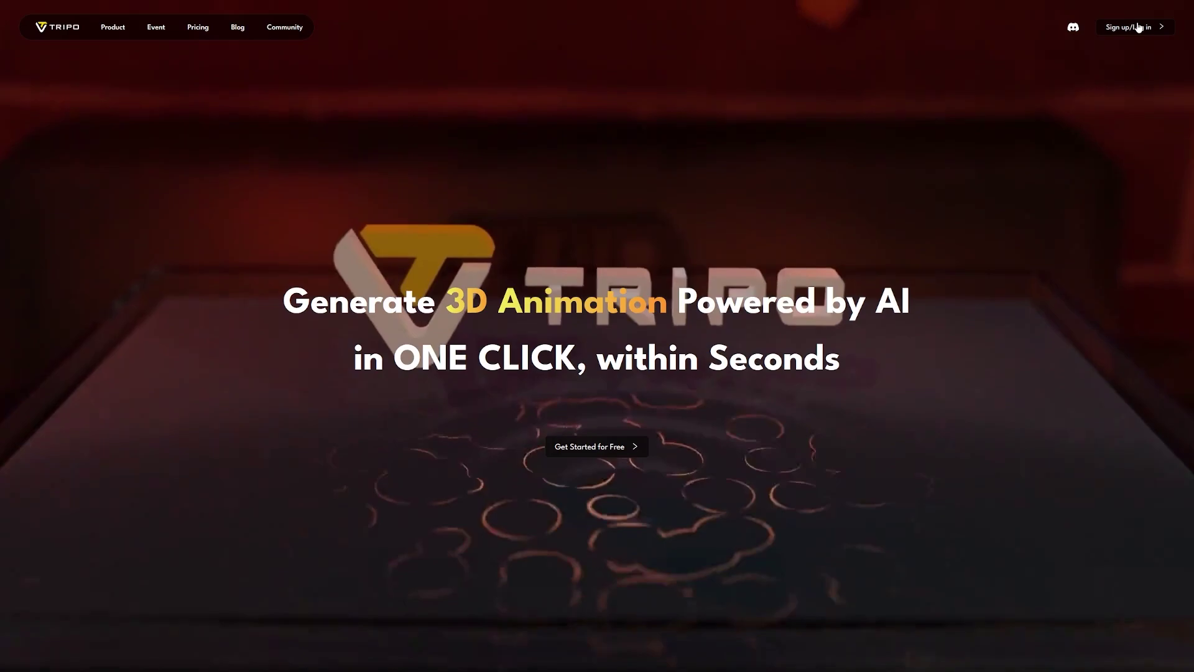
Step: Log in and open the red robot from the Create gallery, orbiting to a rear-right view
{"action": "left_click", "coordinate": [1139, 27]}
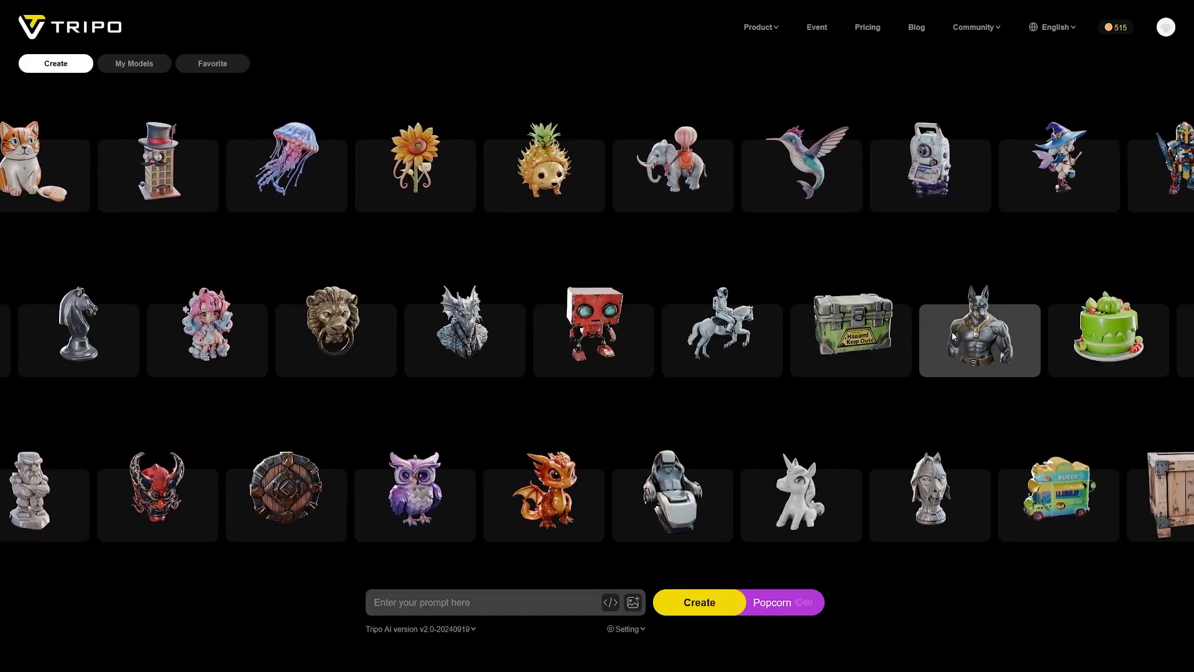
{"action": "left_click", "coordinate": [612, 326]}
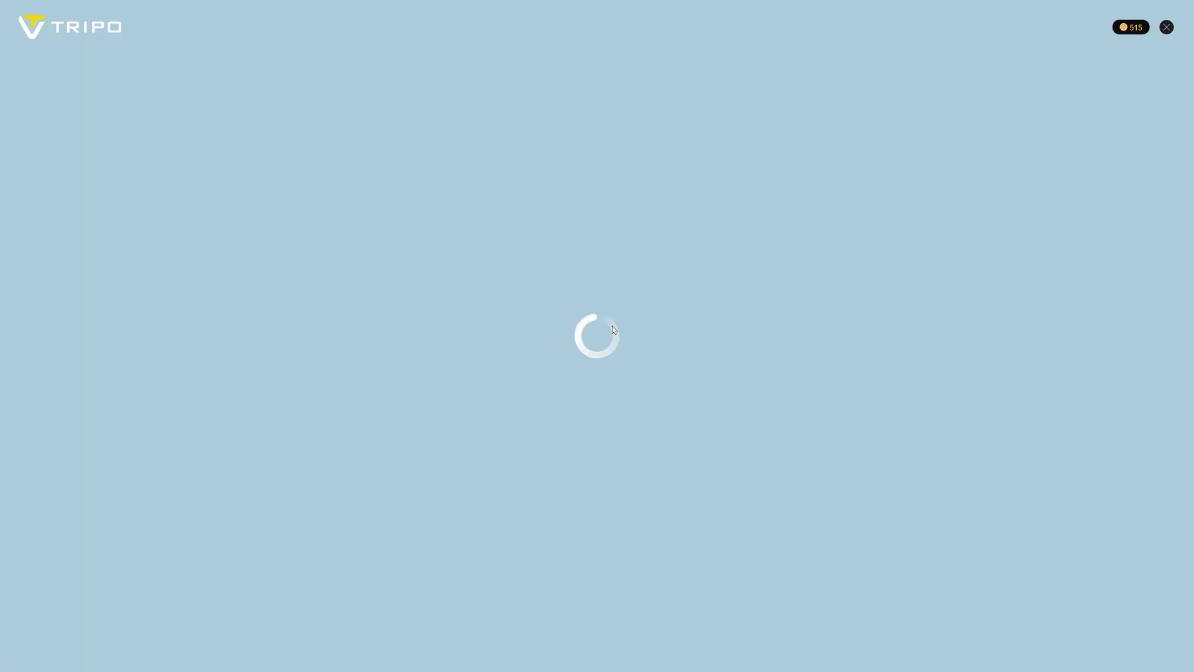
{"action": "left_click_drag", "start_coordinate": [612, 342], "coordinate": [573, 324]}
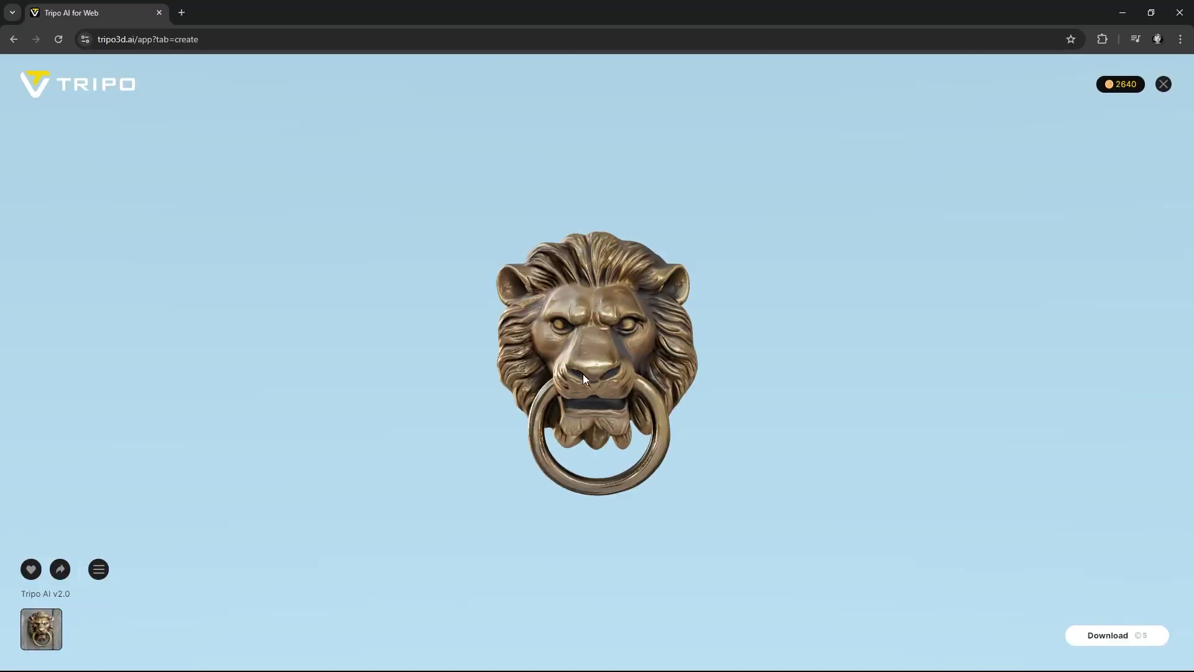
Step: Switch the food truck between untextured clay and textured views, then orbit it sideways
{"action": "left_click_drag", "start_coordinate": [594, 363], "coordinate": [458, 341]}
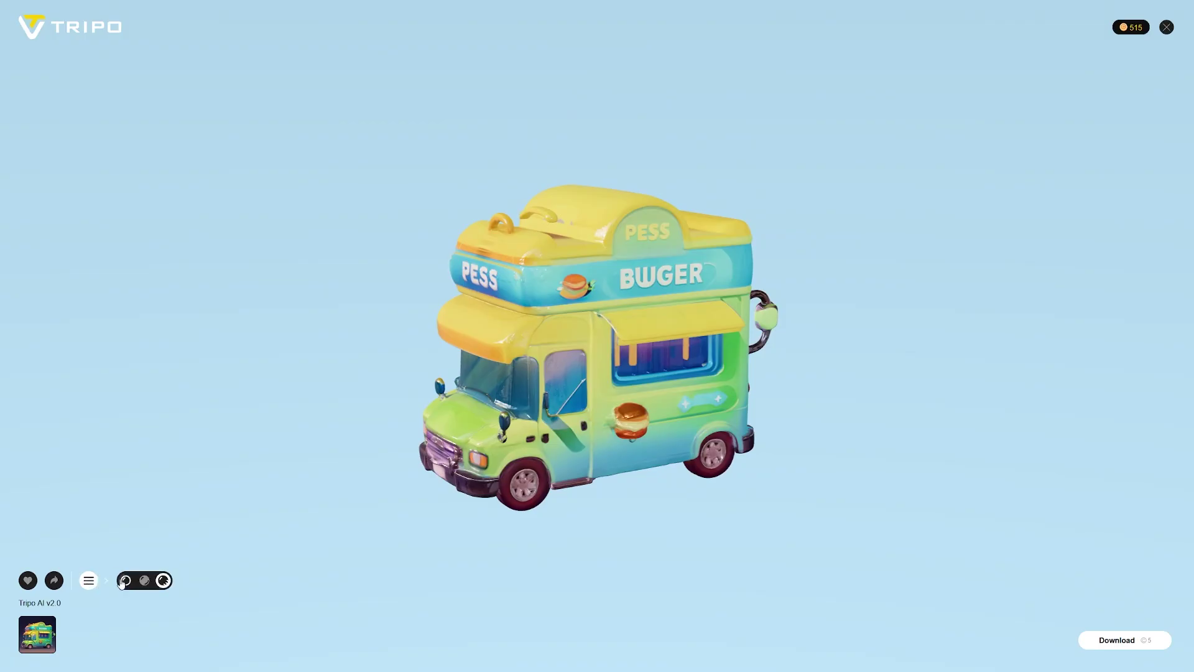
{"action": "left_click", "coordinate": [124, 581]}
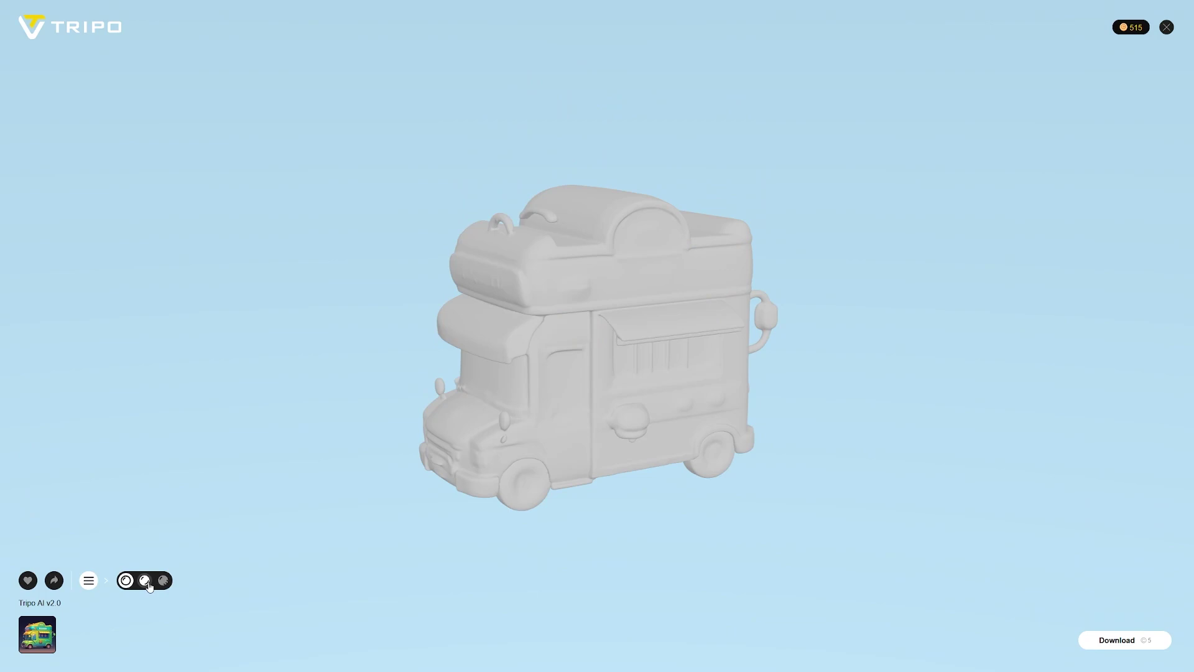
{"action": "left_click", "coordinate": [145, 581]}
{"action": "left_click_drag", "start_coordinate": [512, 470], "coordinate": [451, 487]}
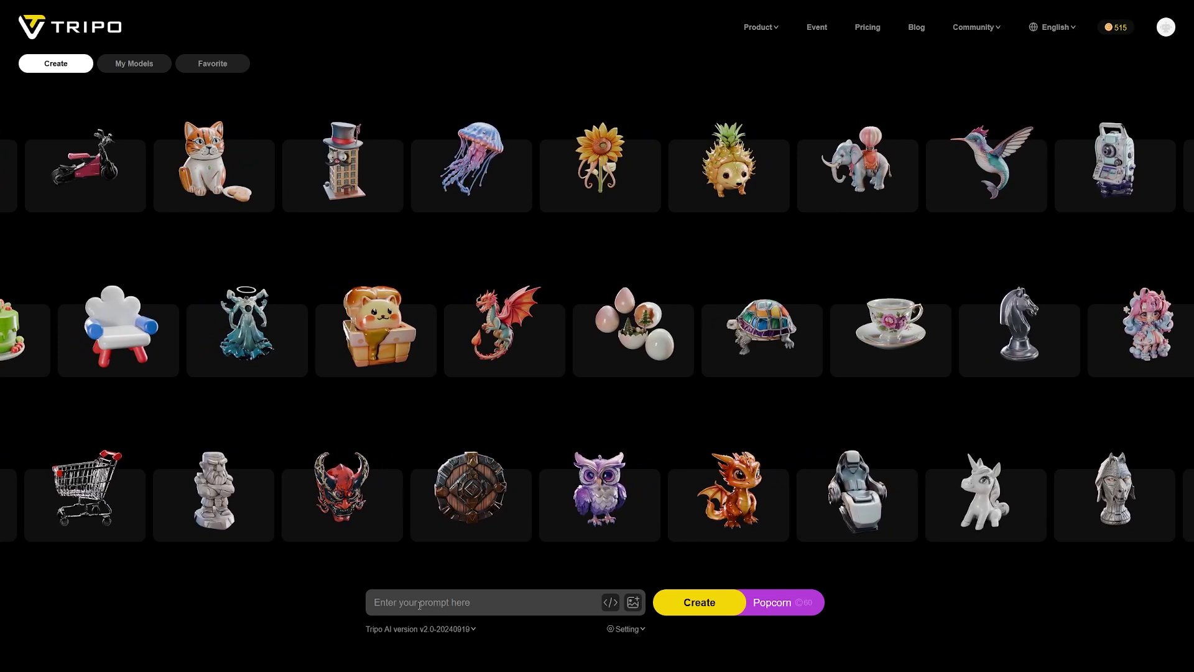
Step: Type 'tea' into the prompt bar and review the generation settings panel
{"action": "left_click", "coordinate": [420, 602]}
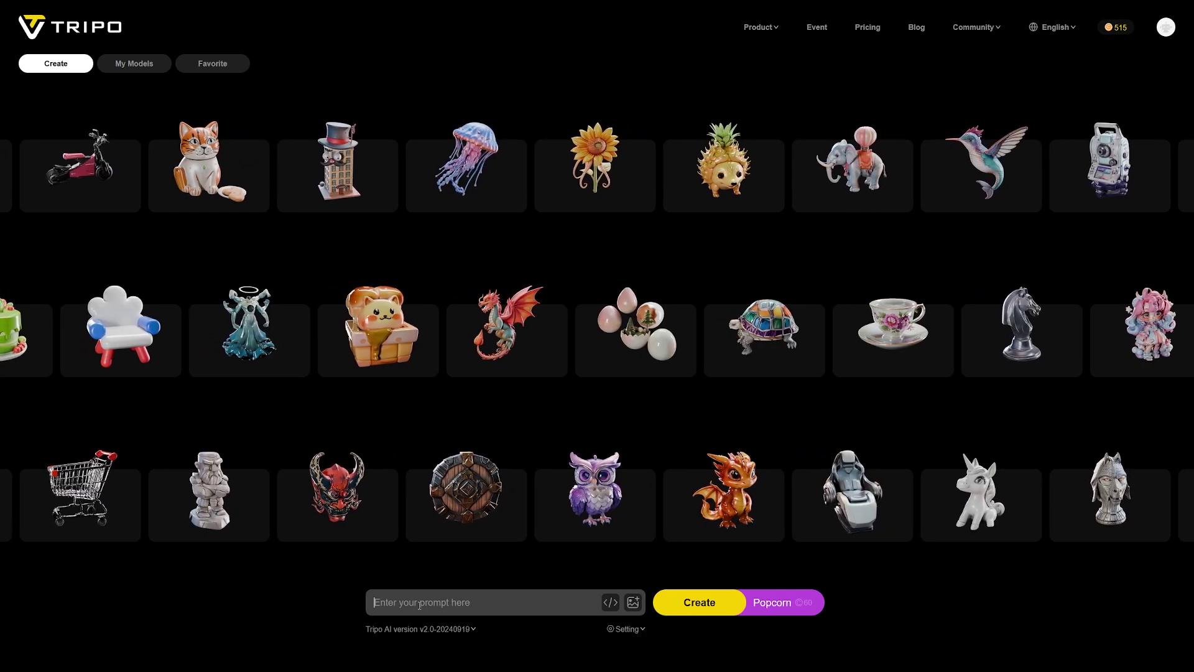
{"action": "type", "text": "tea pot"}
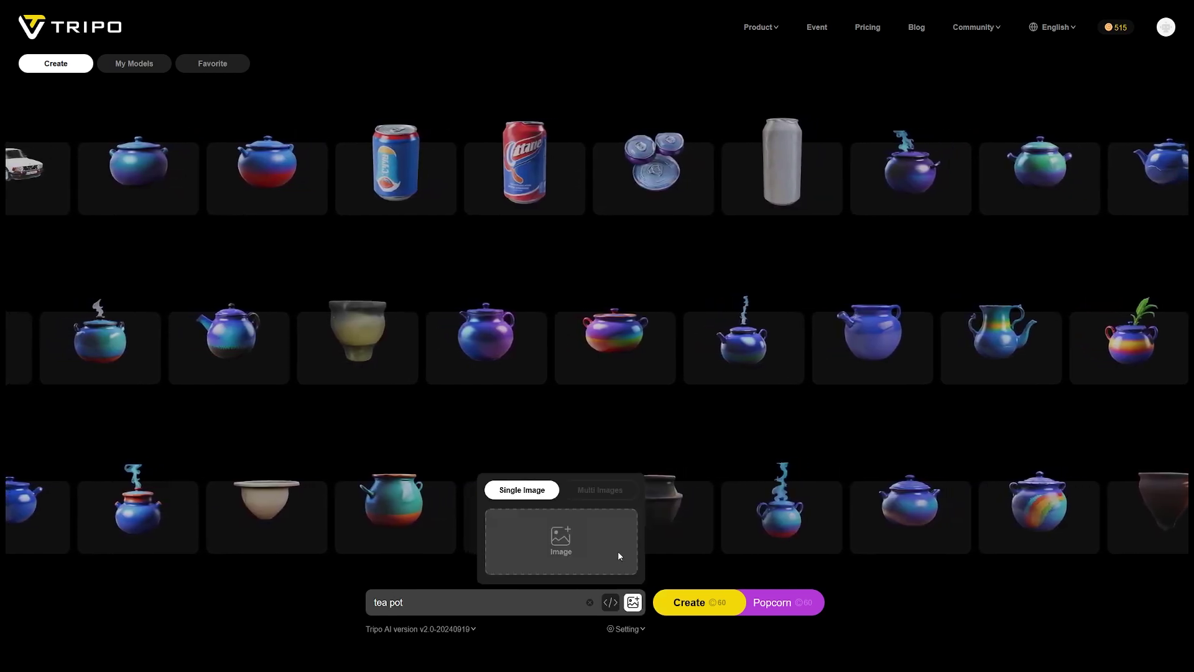
{"action": "left_click", "coordinate": [640, 630]}
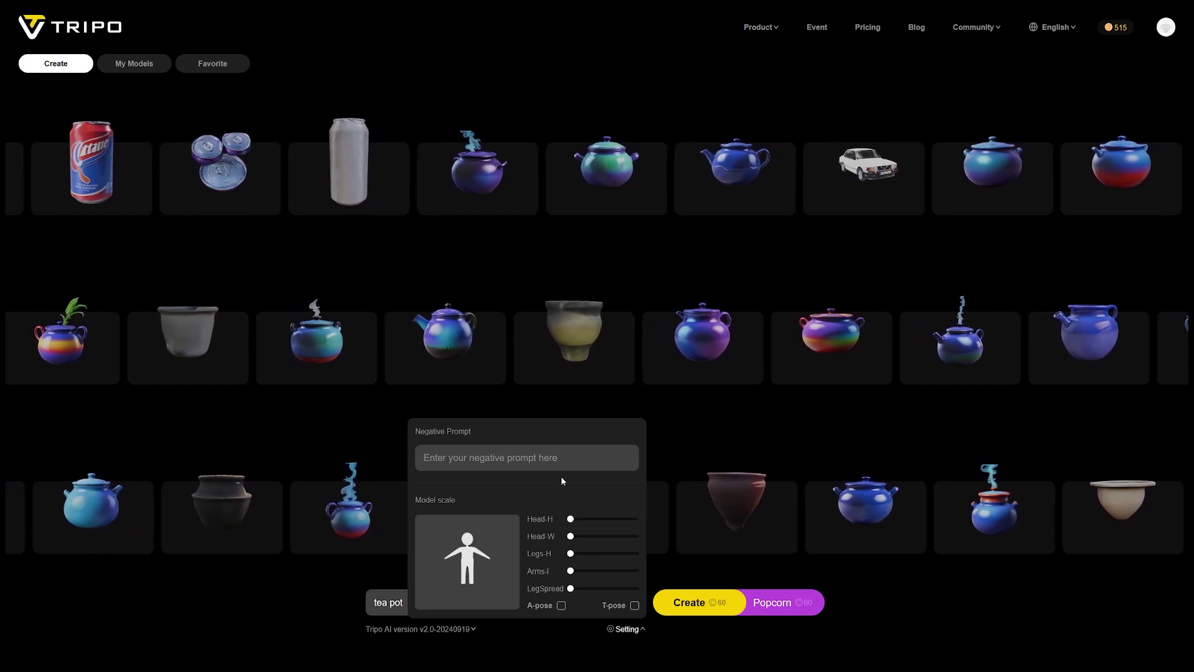
{"action": "left_click", "coordinate": [545, 633]}
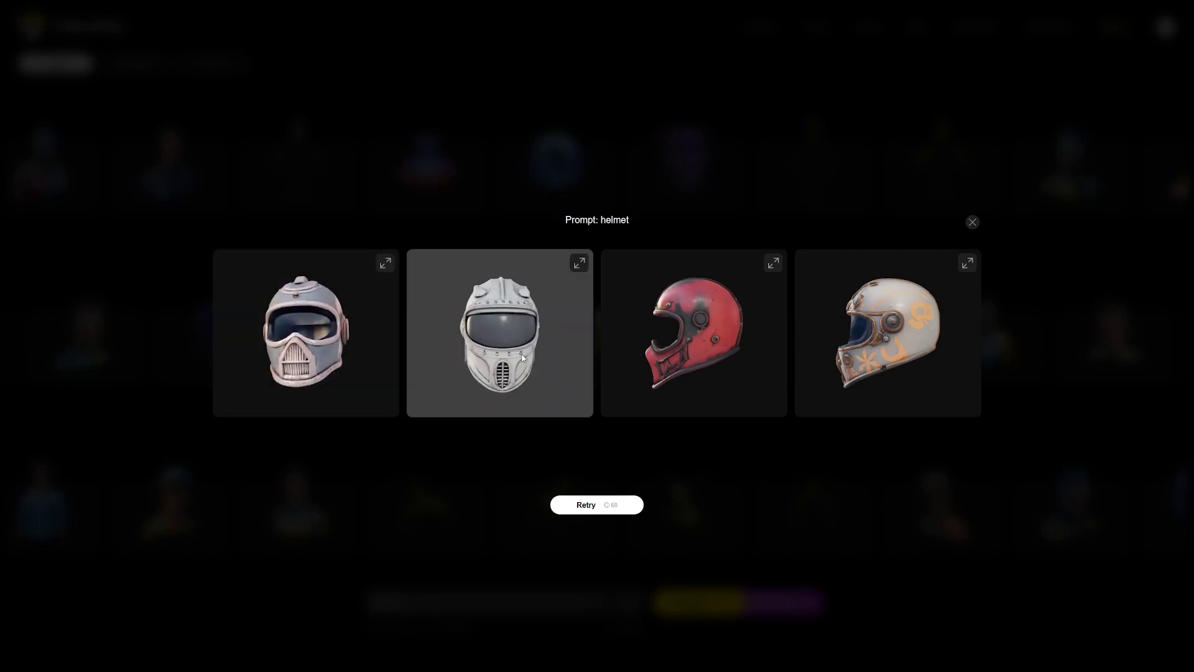
Step: Enter 'old cha' as the prompt, preview a gallery chair, then open an old chair draft
{"action": "key", "text": "Escape"}
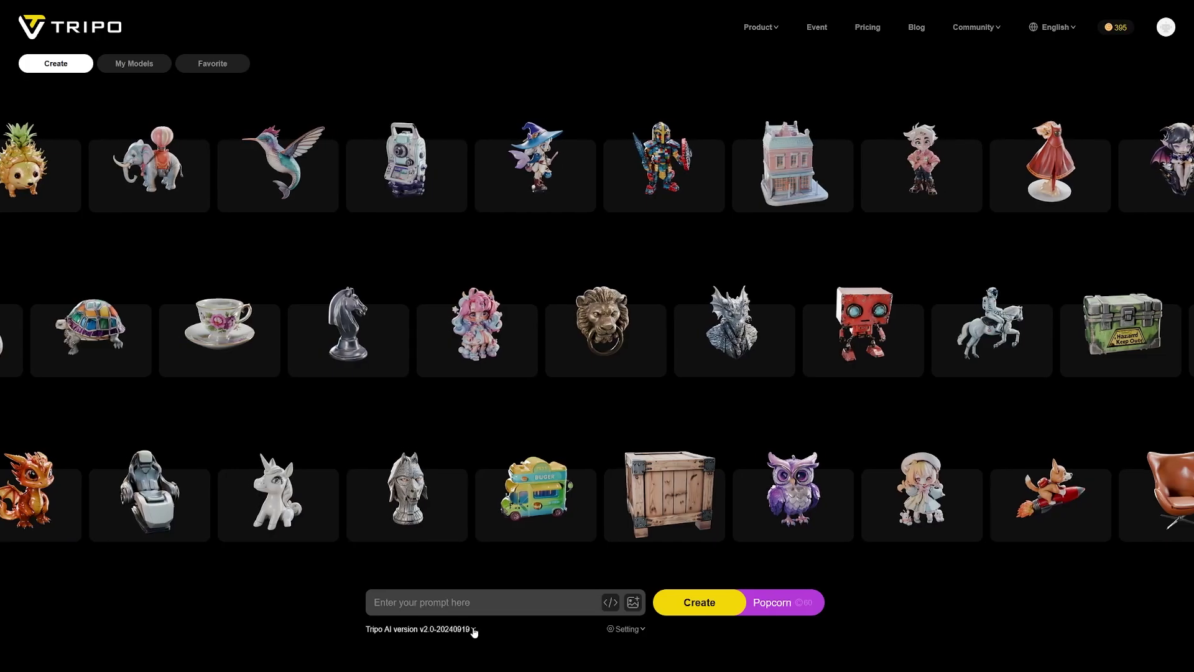
{"action": "type", "text": "old chair"}
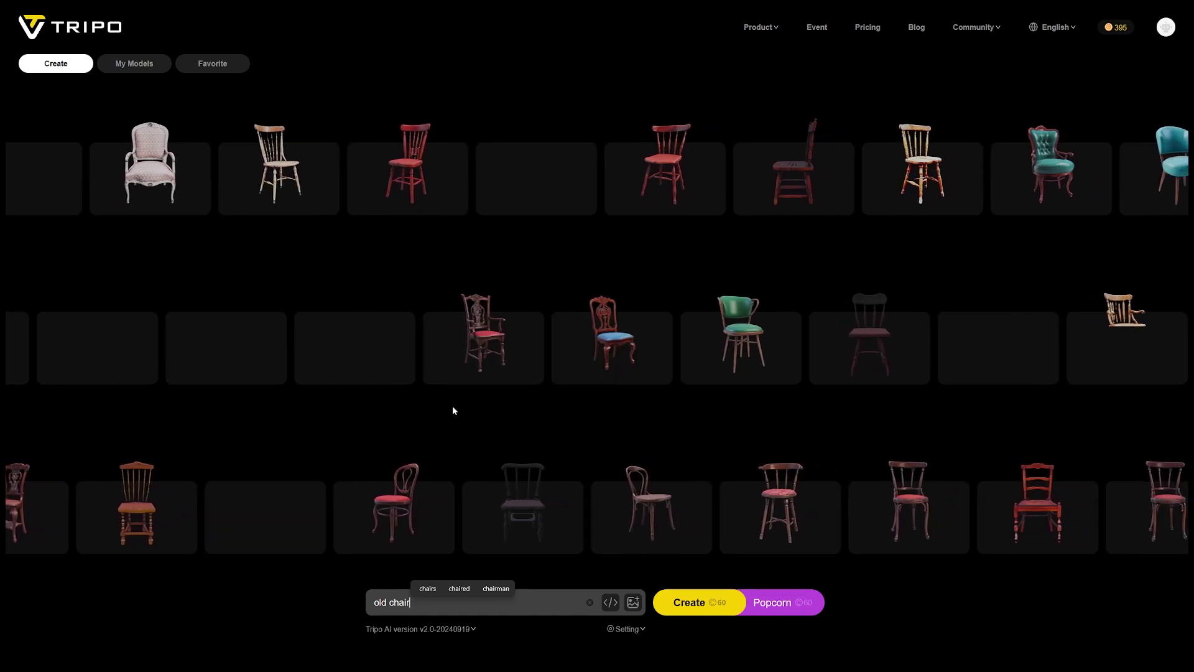
{"action": "left_click", "coordinate": [492, 349]}
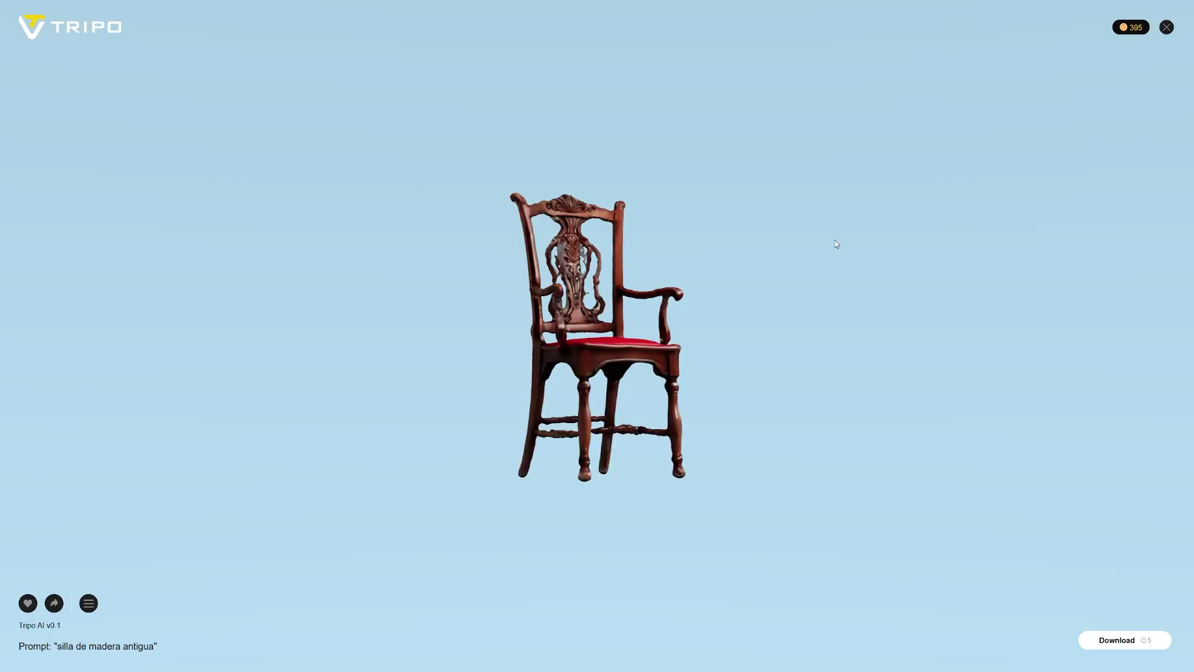
{"action": "key", "text": "Escape"}
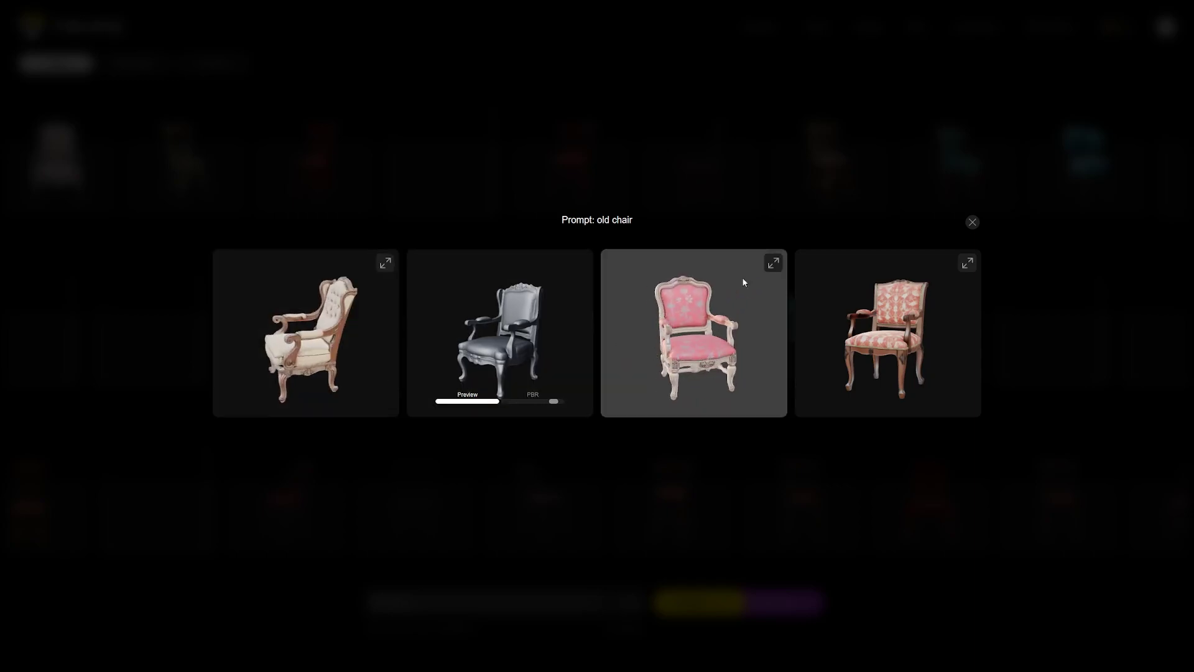
{"action": "left_click", "coordinate": [772, 264]}
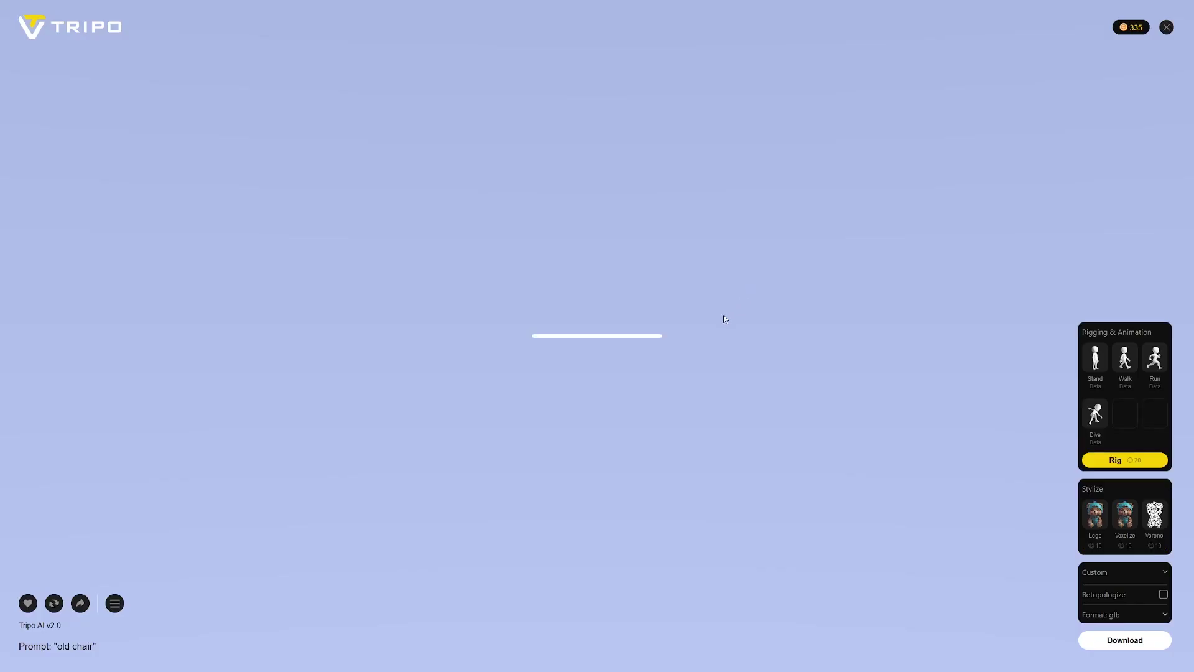
Step: Orbit the old chair model to inspect it from above
{"action": "left_click_drag", "start_coordinate": [654, 346], "coordinate": [581, 392]}
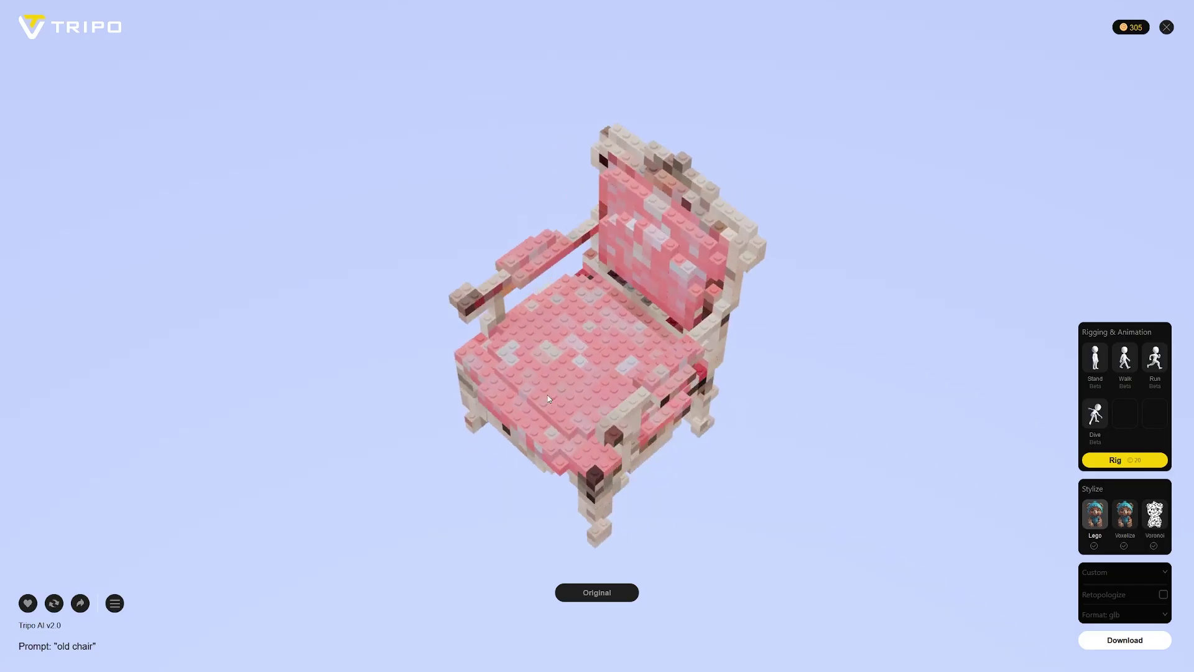
{"action": "left_click_drag", "start_coordinate": [548, 394], "coordinate": [502, 368]}
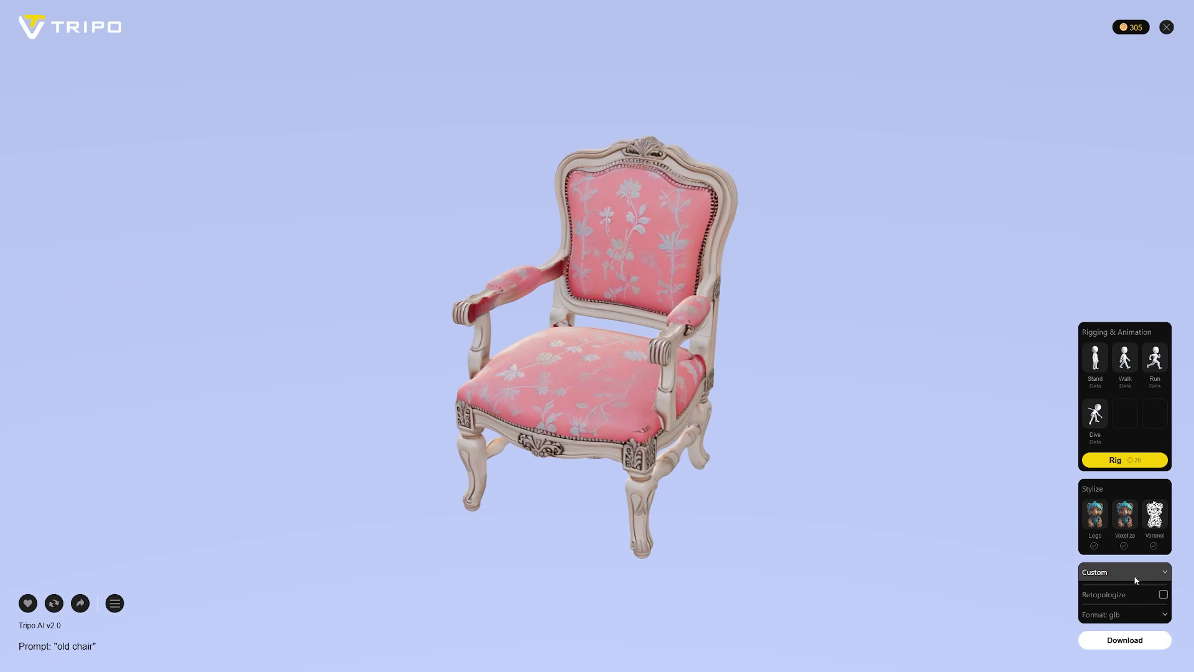
Step: Switch the chair's export to the Custom preset with Retopologize at medium (≈10000) polycount, keeping glb format
{"action": "left_click", "coordinate": [1135, 575]}
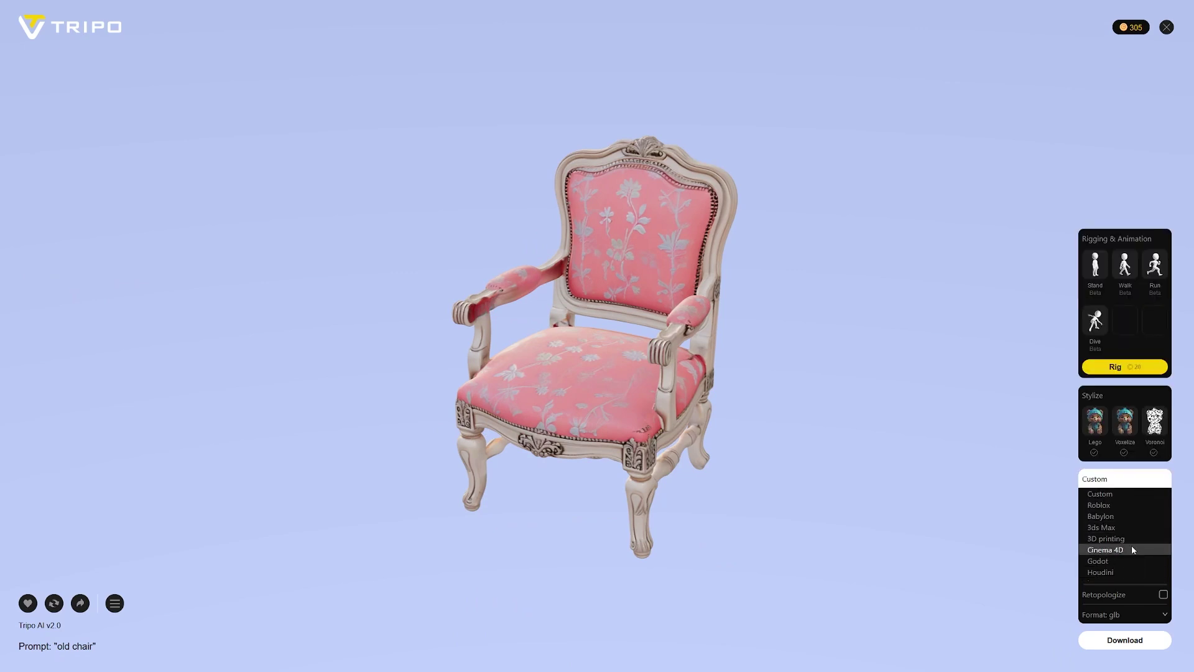
{"action": "scroll", "coordinate": [1133, 571], "scroll_direction": "down", "scroll_amount": 1}
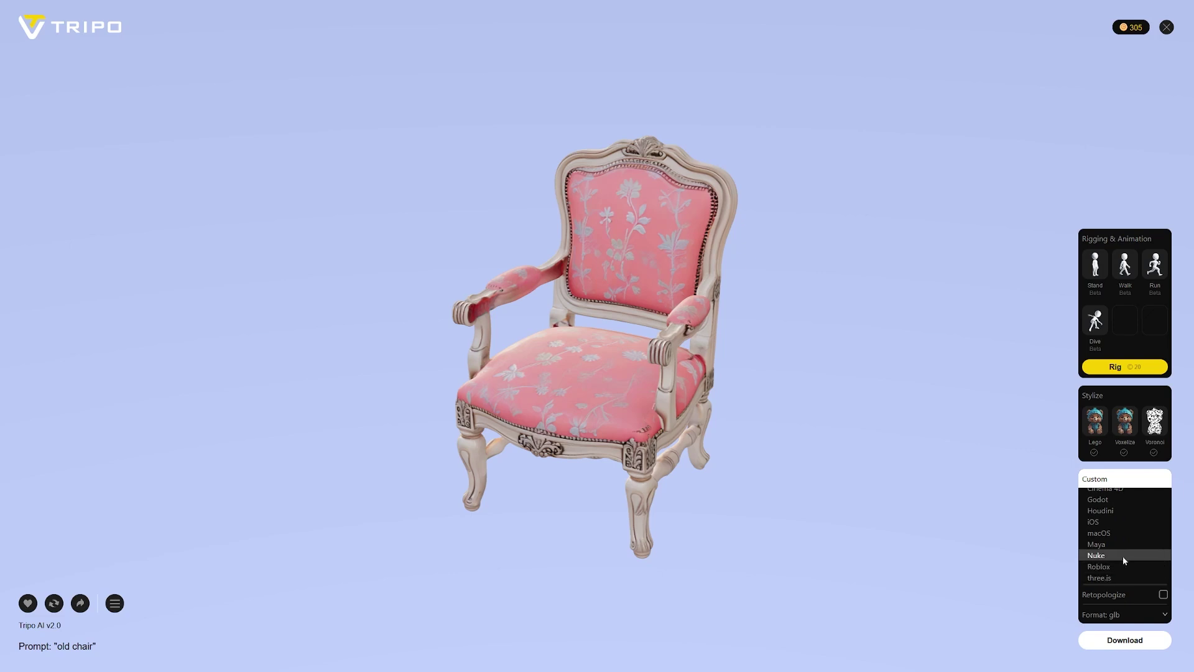
{"action": "scroll", "coordinate": [1127, 579], "scroll_direction": "down", "scroll_amount": 1}
{"action": "scroll", "coordinate": [1128, 579], "scroll_direction": "down", "scroll_amount": 1}
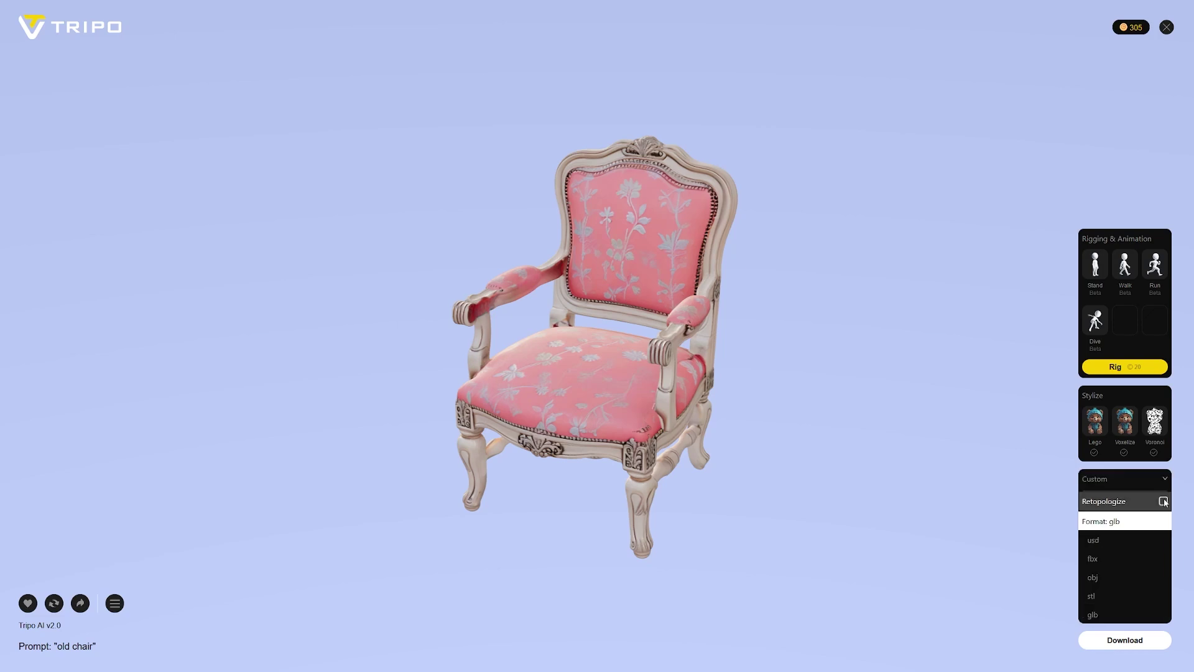
{"action": "left_click", "coordinate": [1164, 502]}
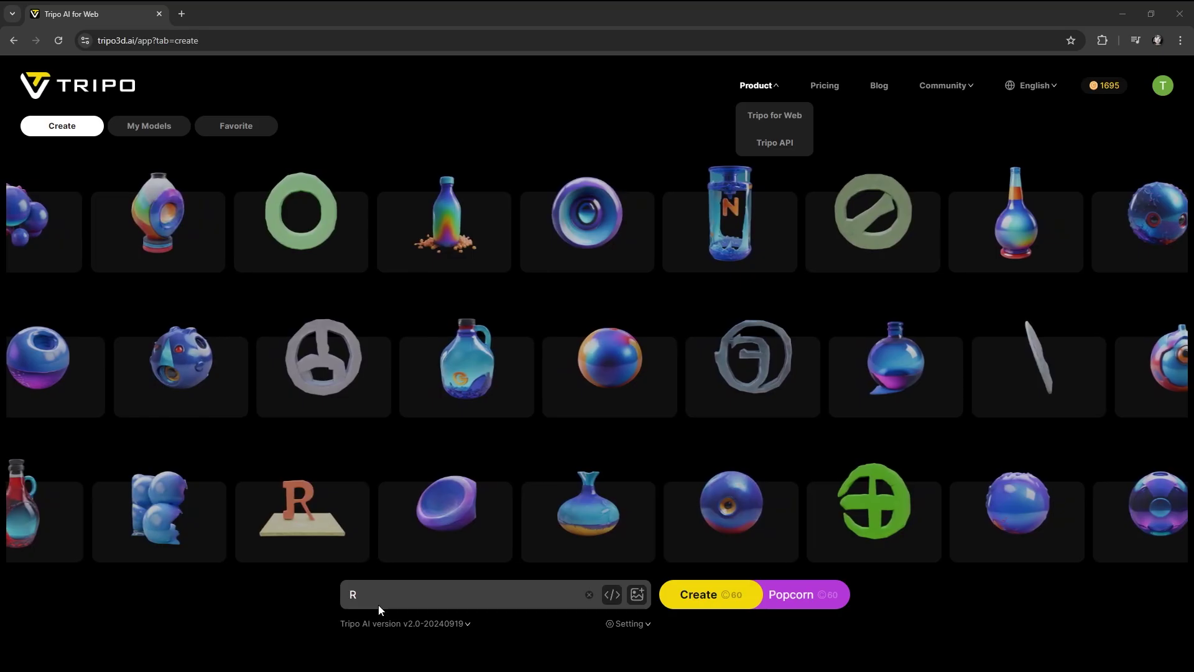
Step: Generate models from the prompt 'Red hair witch character with green dress and blue eyes'
{"action": "type", "text": "hair witch "}
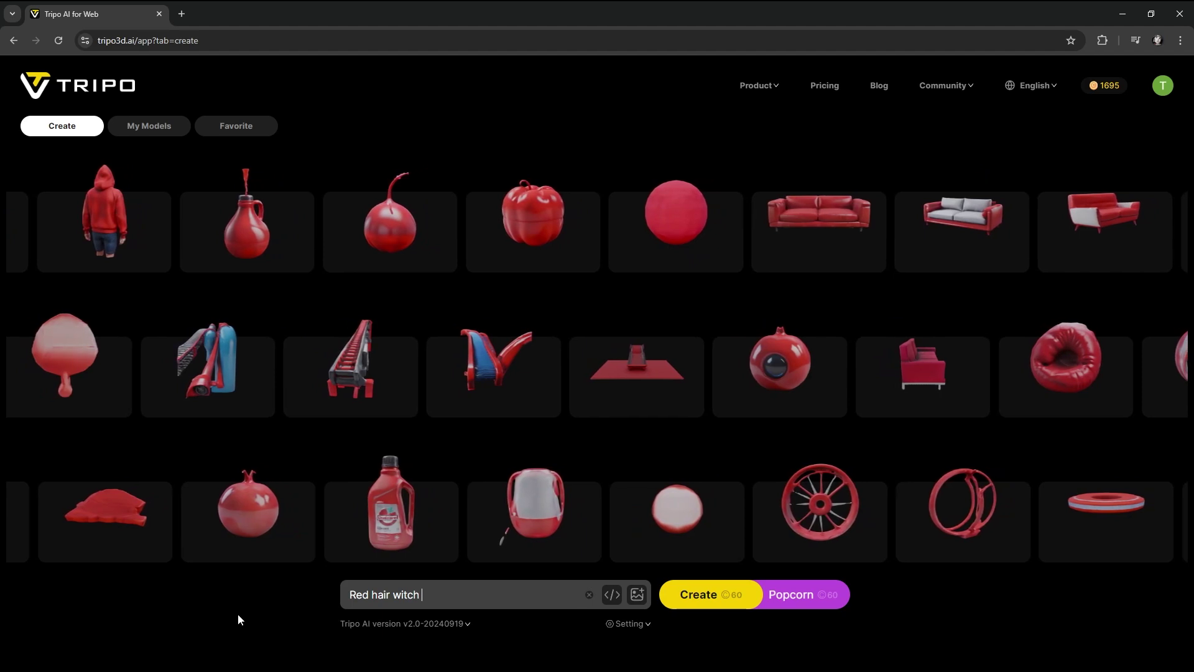
{"action": "type", "text": "character "}
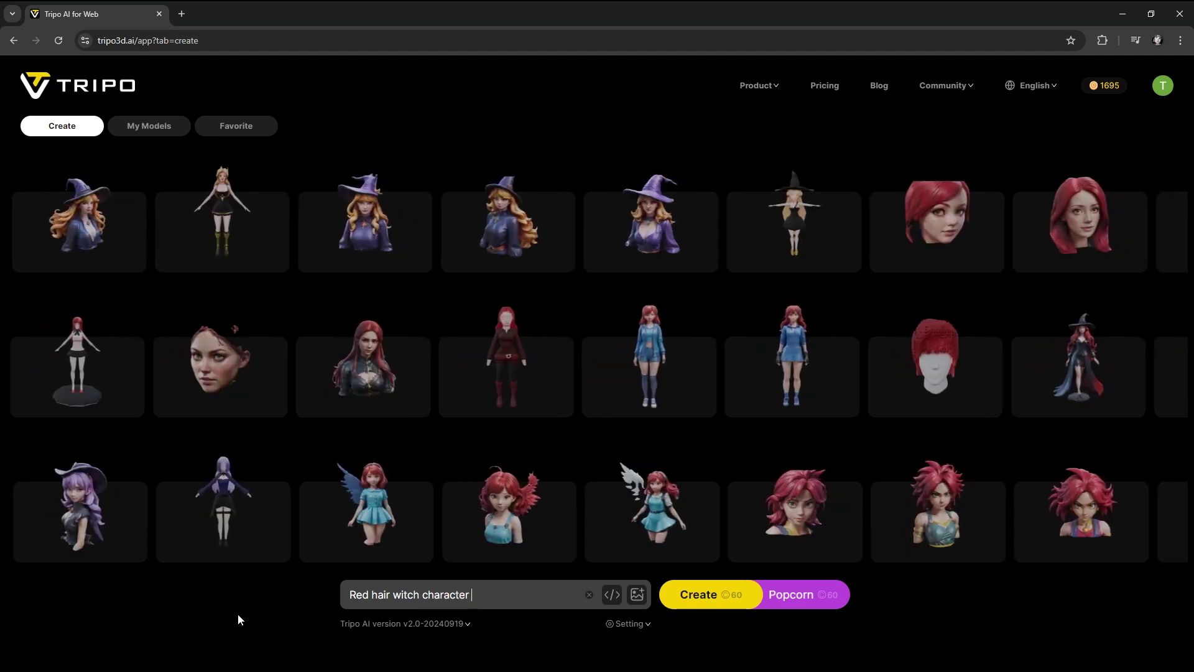
{"action": "type", "text": "with green dress and blue eyes"}
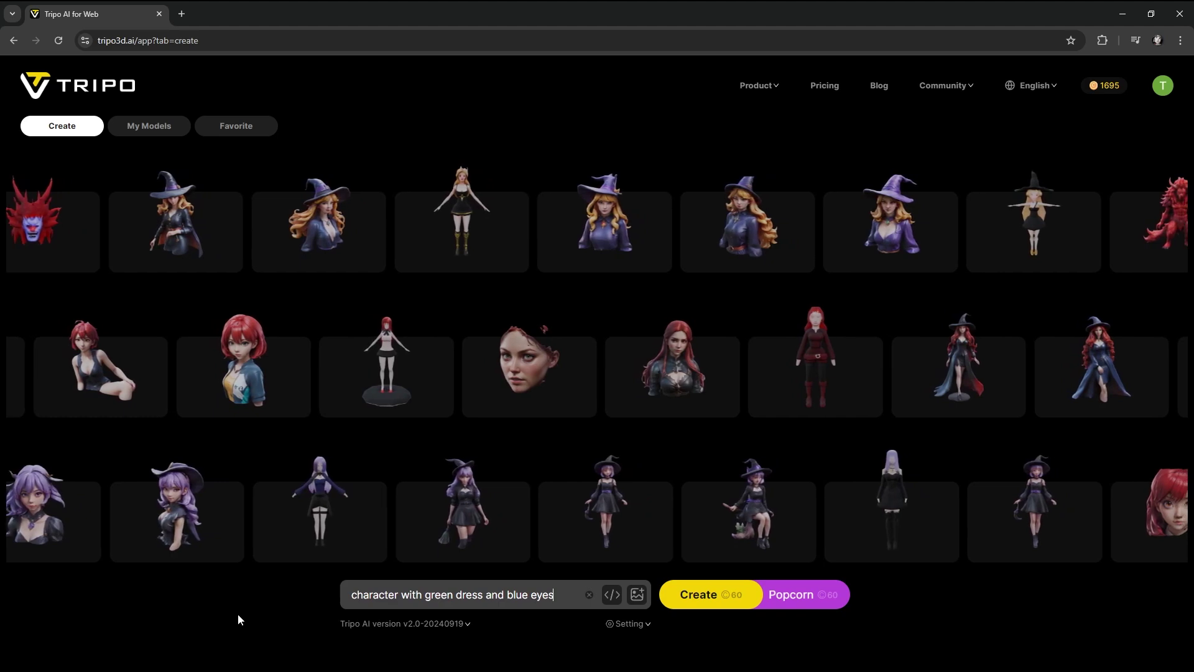
{"action": "left_click", "coordinate": [718, 603]}
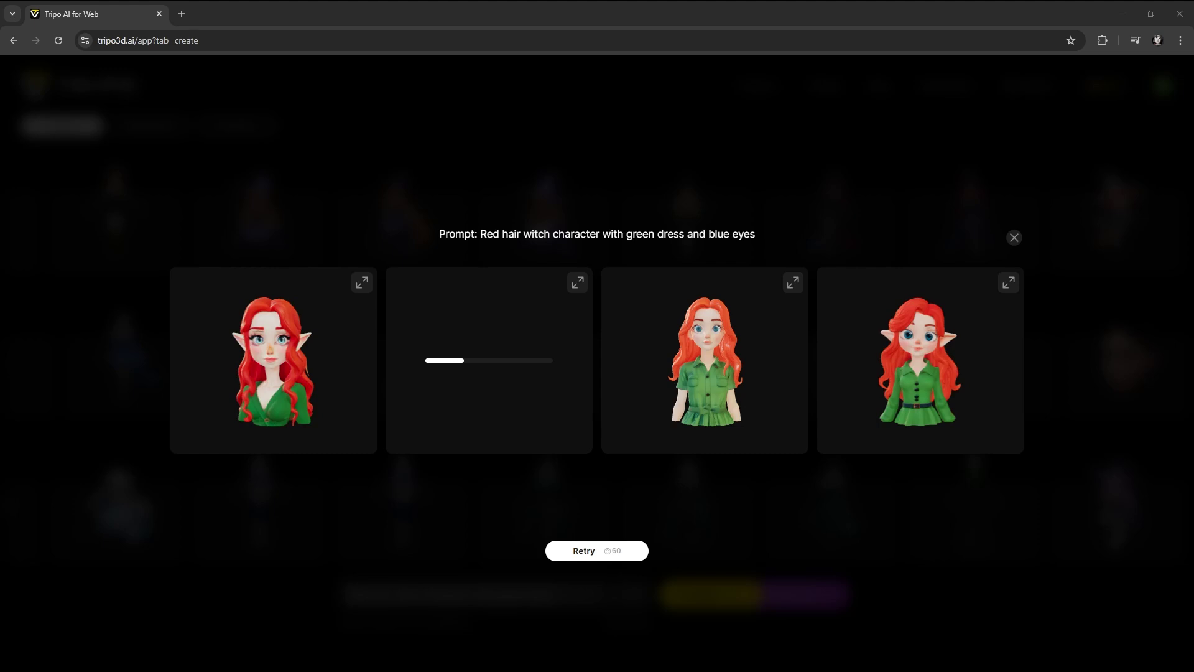
Step: Open the second witch result in the viewer, then orbit and zoom to inspect its front, side and back
{"action": "left_click", "coordinate": [251, 356]}
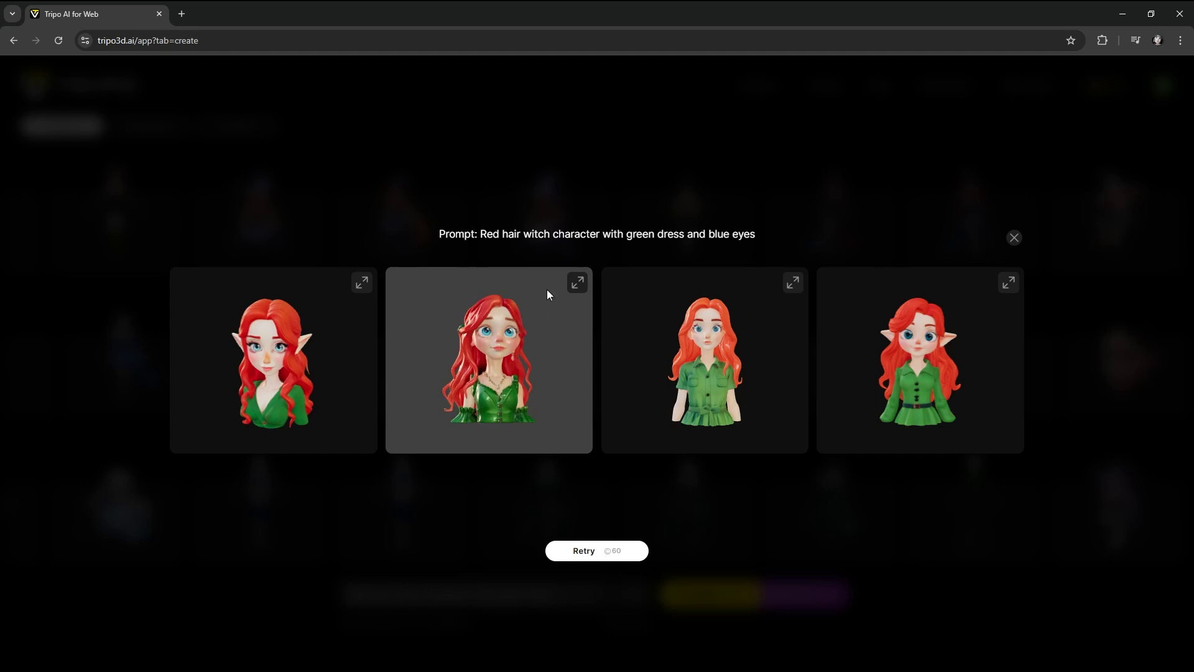
{"action": "left_click", "coordinate": [547, 289]}
{"action": "left_click_drag", "start_coordinate": [611, 331], "coordinate": [551, 321]}
{"action": "scroll", "coordinate": [613, 441], "scroll_direction": "down", "scroll_amount": 3}
{"action": "scroll", "coordinate": [624, 409], "scroll_direction": "up", "scroll_amount": 5}
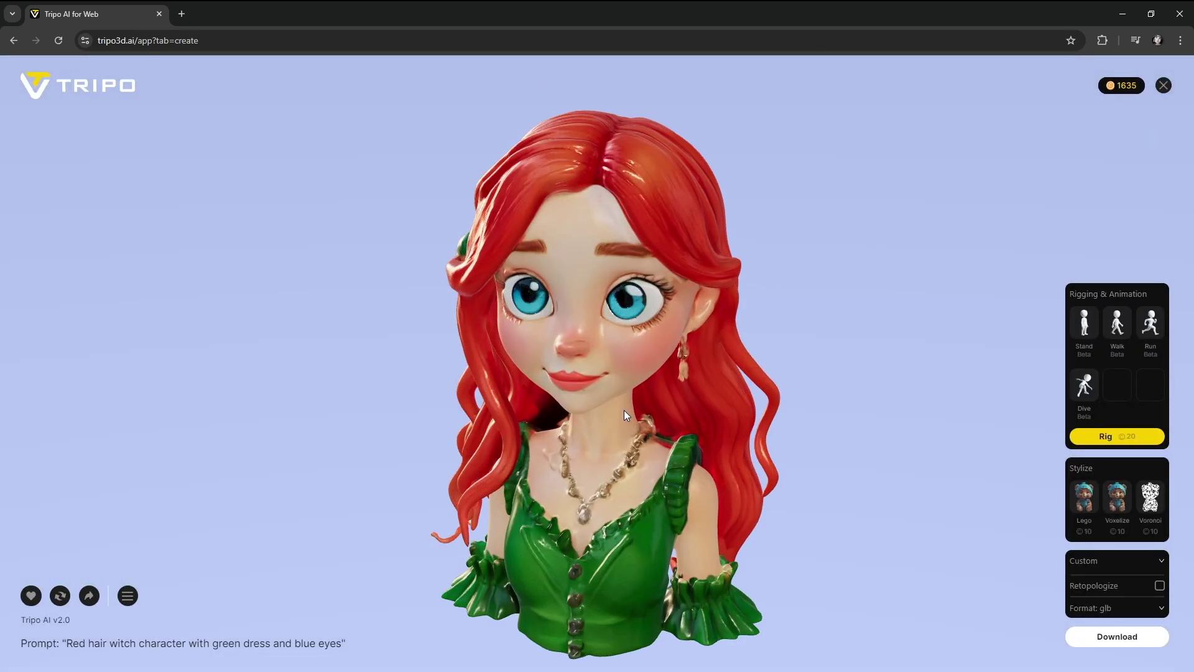
{"action": "scroll", "coordinate": [624, 409], "scroll_direction": "down", "scroll_amount": 4}
{"action": "left_click_drag", "start_coordinate": [611, 379], "coordinate": [581, 441]}
{"action": "scroll", "coordinate": [632, 393], "scroll_direction": "up", "scroll_amount": 2}
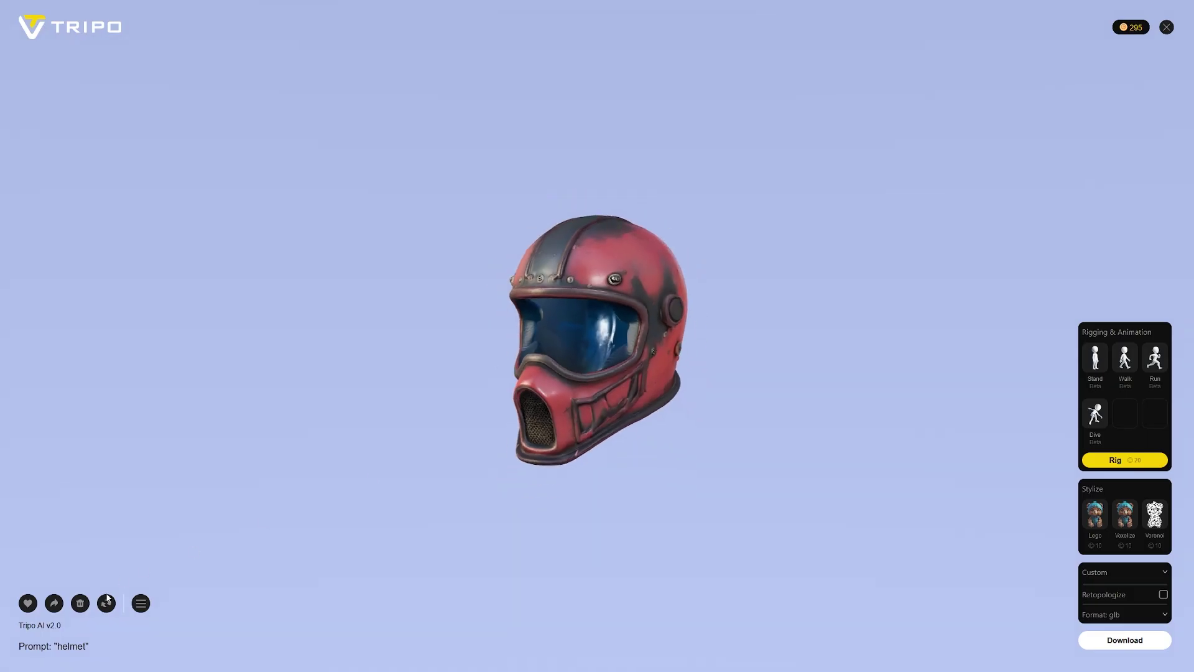
Step: Toggle the helmet between untextured and textured display modes, then bring up its sharing options
{"action": "left_click", "coordinate": [178, 605]}
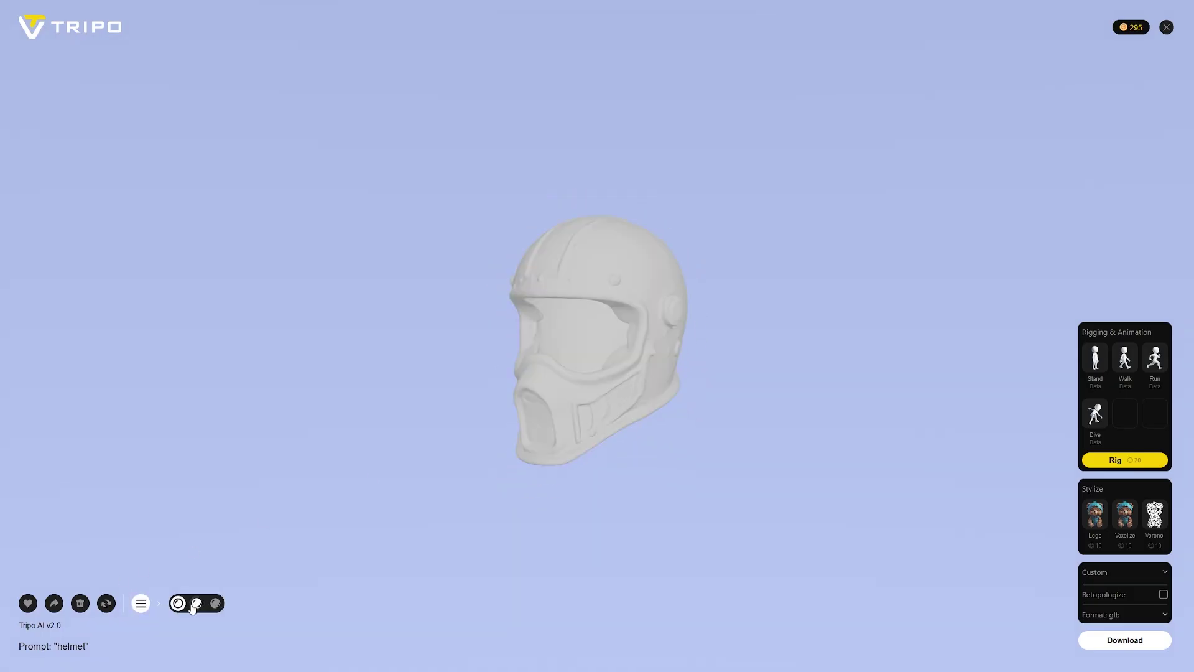
{"action": "left_click", "coordinate": [194, 606]}
{"action": "left_click", "coordinate": [215, 606]}
{"action": "left_click", "coordinate": [54, 604]}
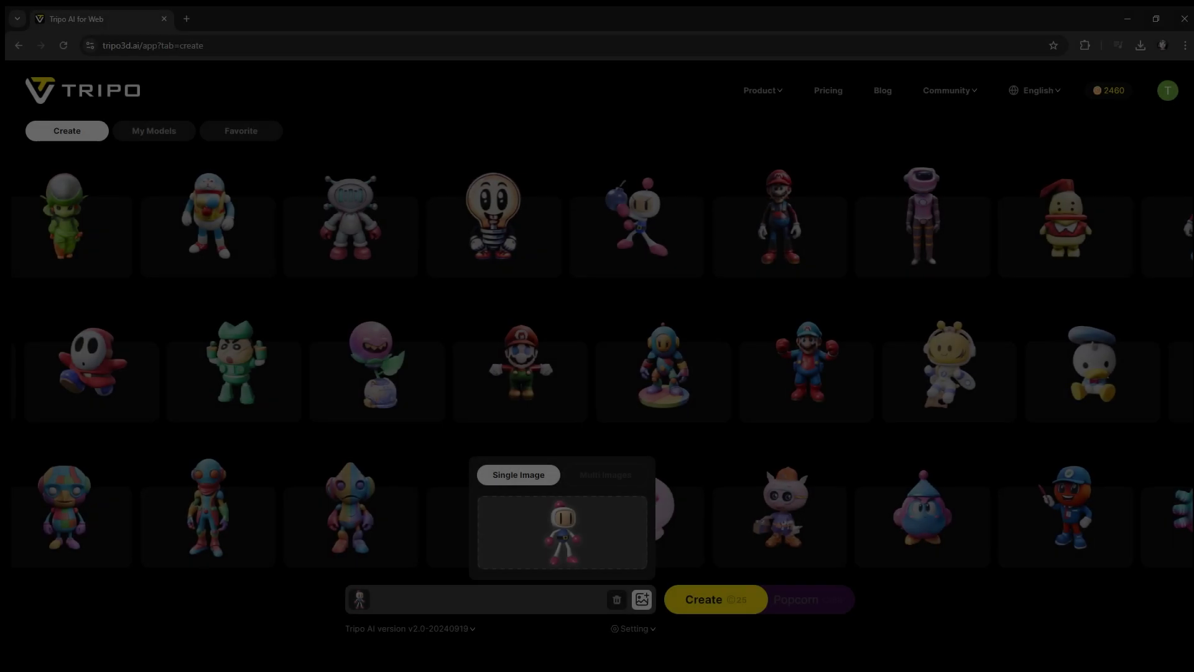
Step: Dismiss the image upload options and open the generation Setting panel
{"action": "left_click", "coordinate": [439, 595]}
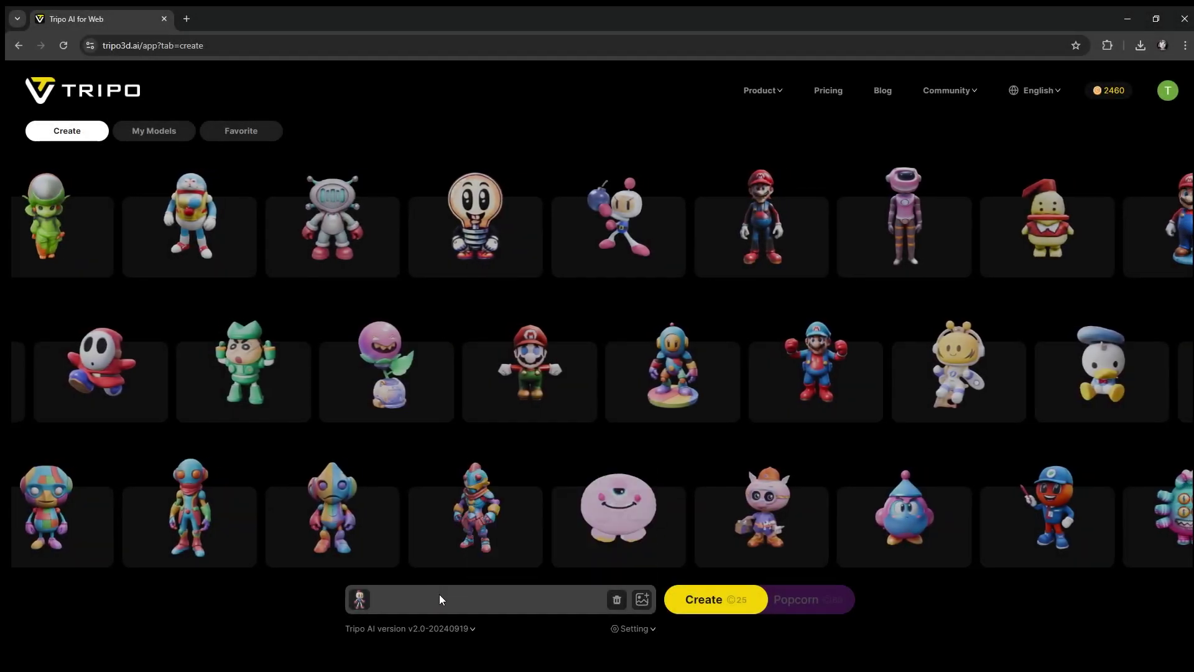
{"action": "left_click", "coordinate": [633, 628]}
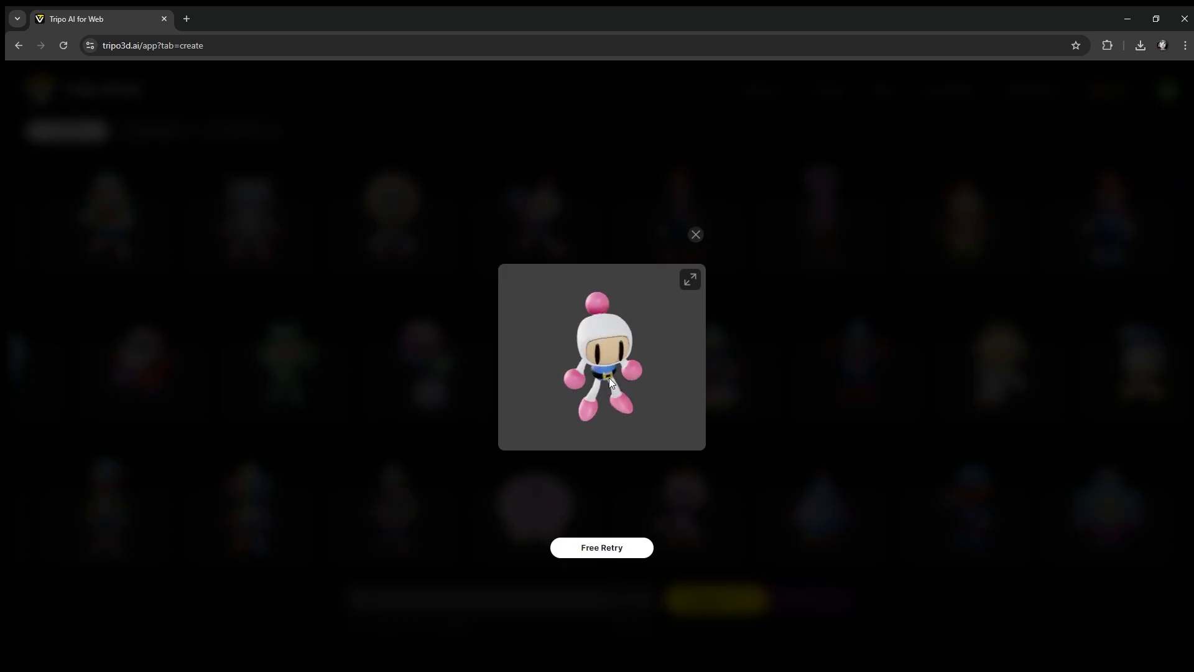
Step: Open the image-based character in the full viewer and turn it round to a front view
{"action": "left_click", "coordinate": [690, 281]}
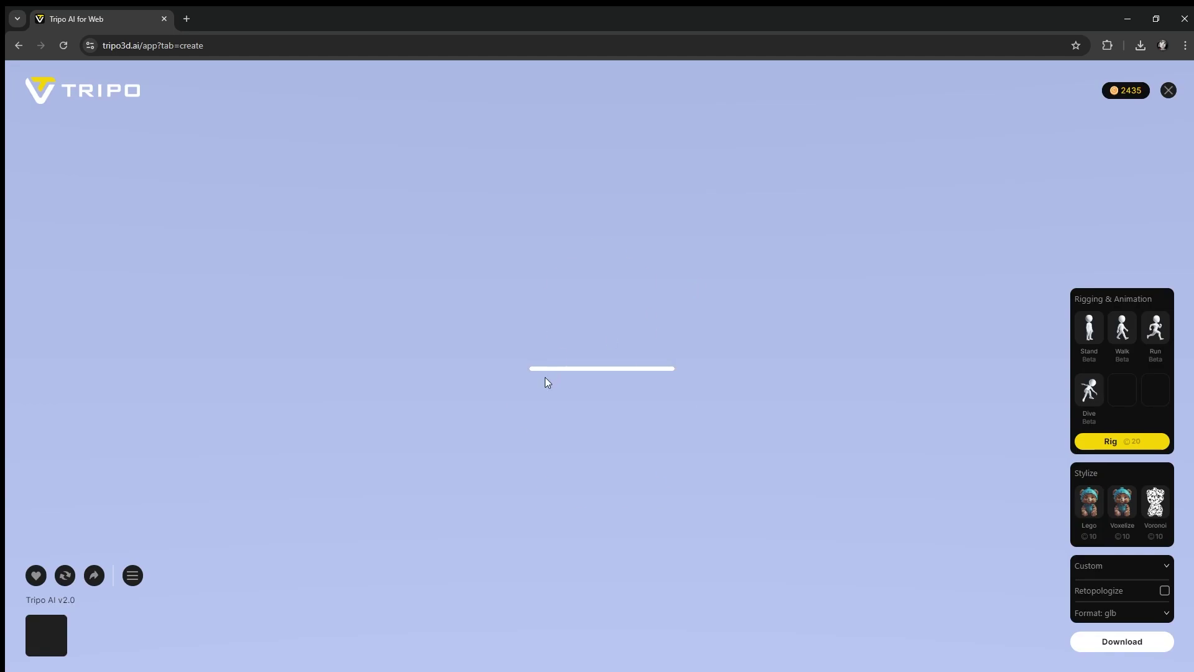
{"action": "left_click_drag", "start_coordinate": [695, 402], "coordinate": [628, 404]}
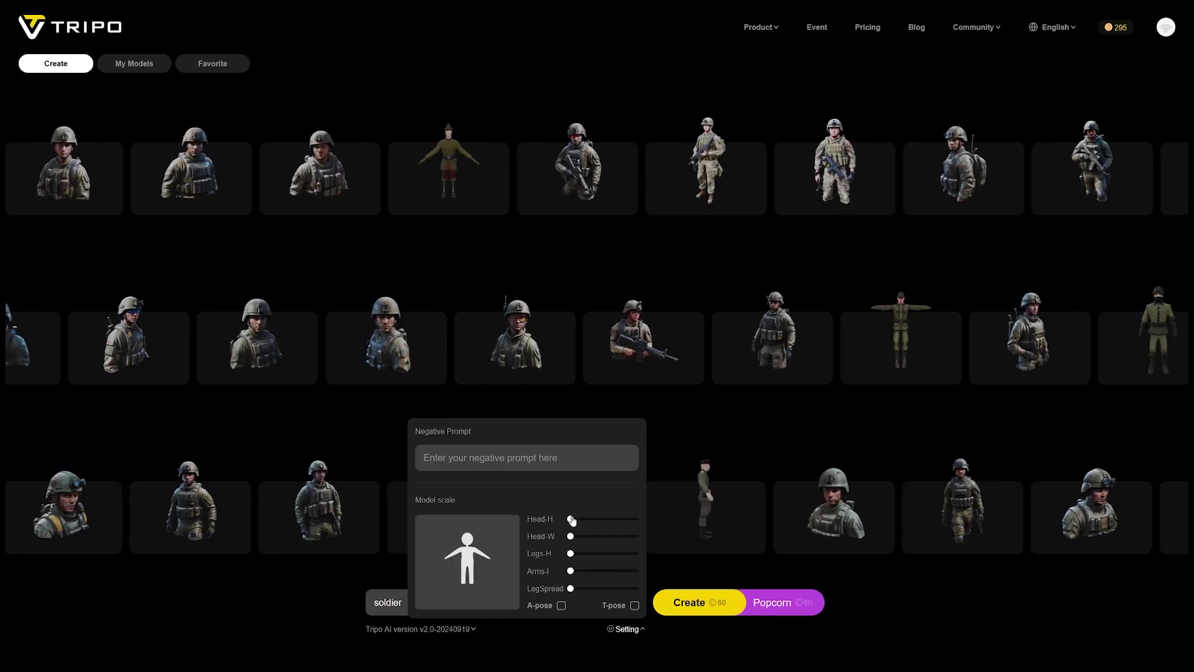
Step: Lengthen the figure's legs with the Legs-H slider and set its pose to T-pose
{"action": "left_click", "coordinate": [561, 605]}
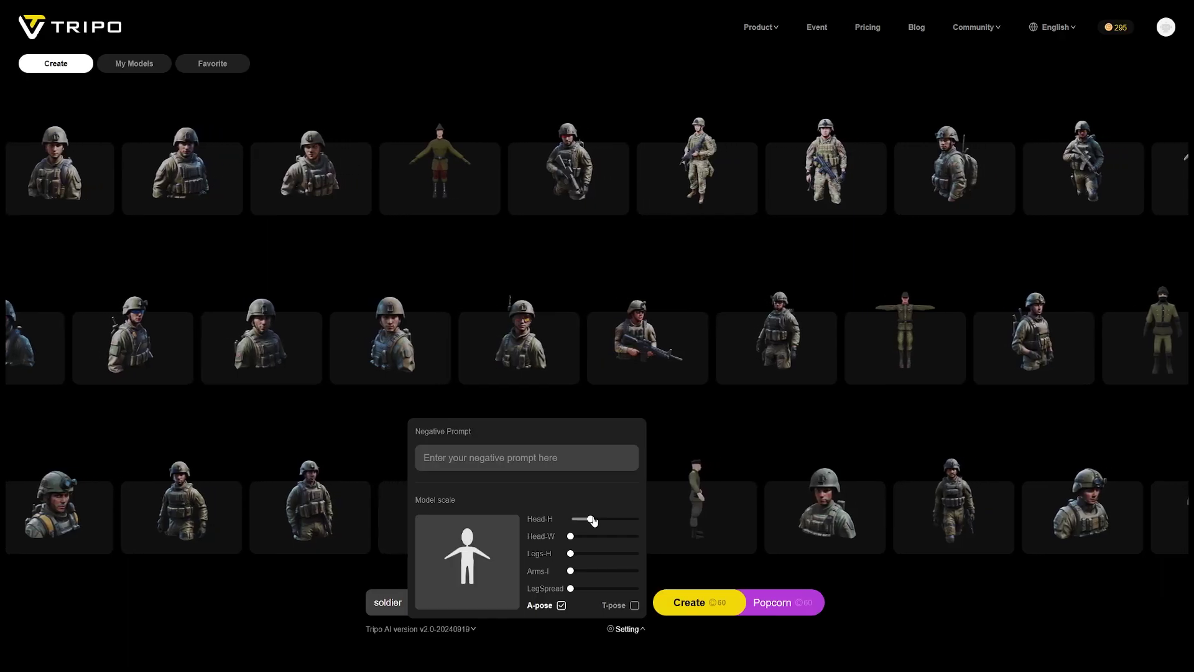
{"action": "left_click_drag", "start_coordinate": [570, 554], "coordinate": [577, 588]}
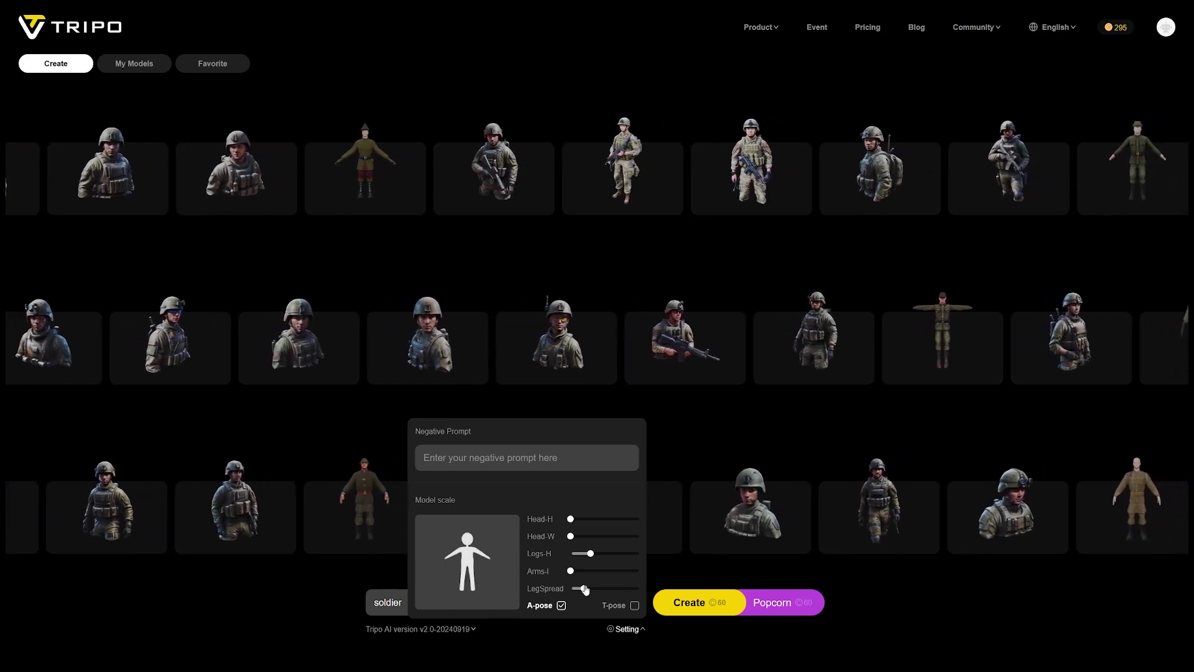
{"action": "left_click", "coordinate": [634, 605]}
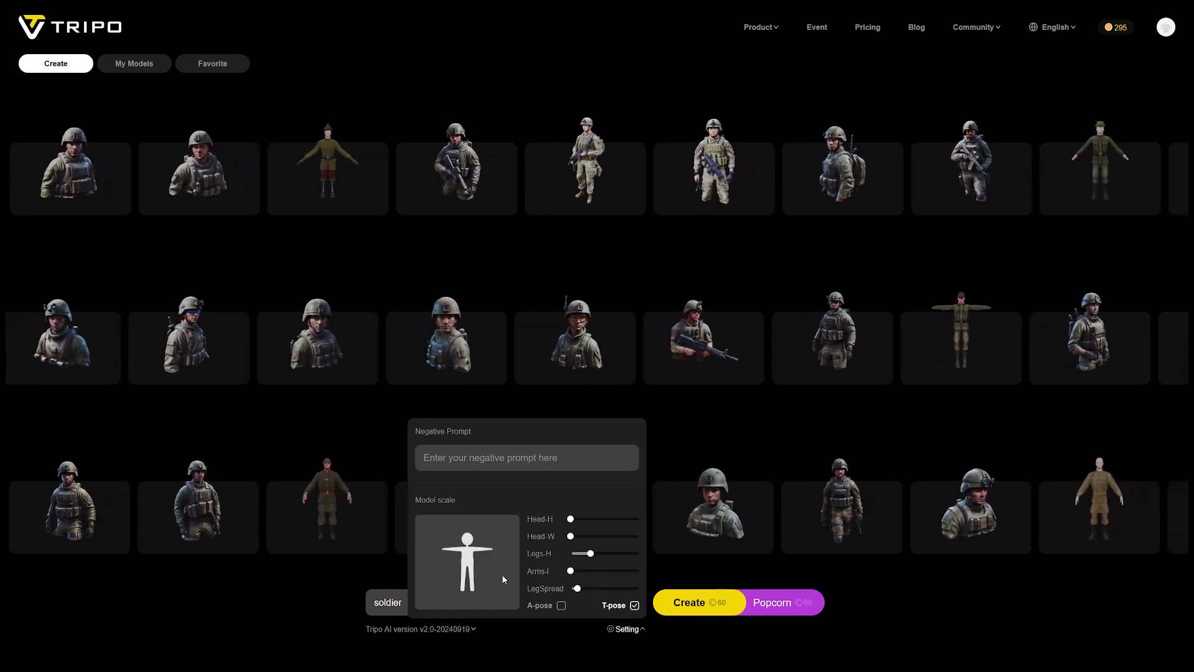
Step: Begin entering 'helmet' in the Negative Prompt field and scroll the settings panel
{"action": "left_click", "coordinate": [515, 460]}
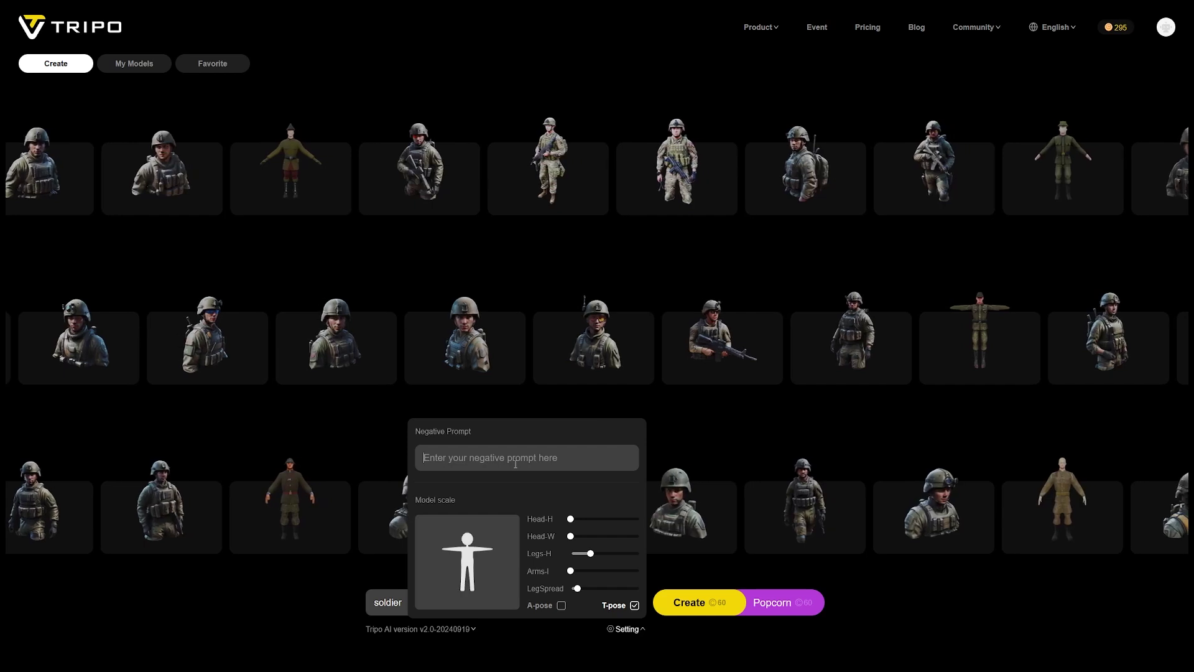
{"action": "type", "text": "helmet"}
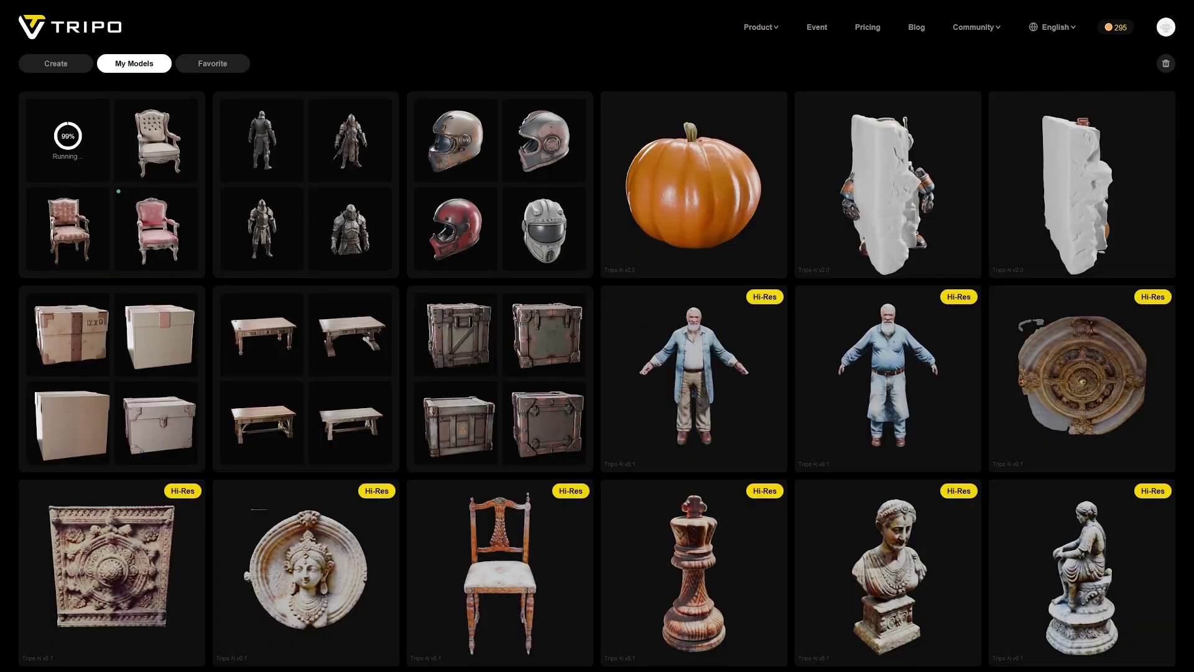
{"action": "scroll", "coordinate": [597, 379], "scroll_direction": "down", "scroll_amount": 4}
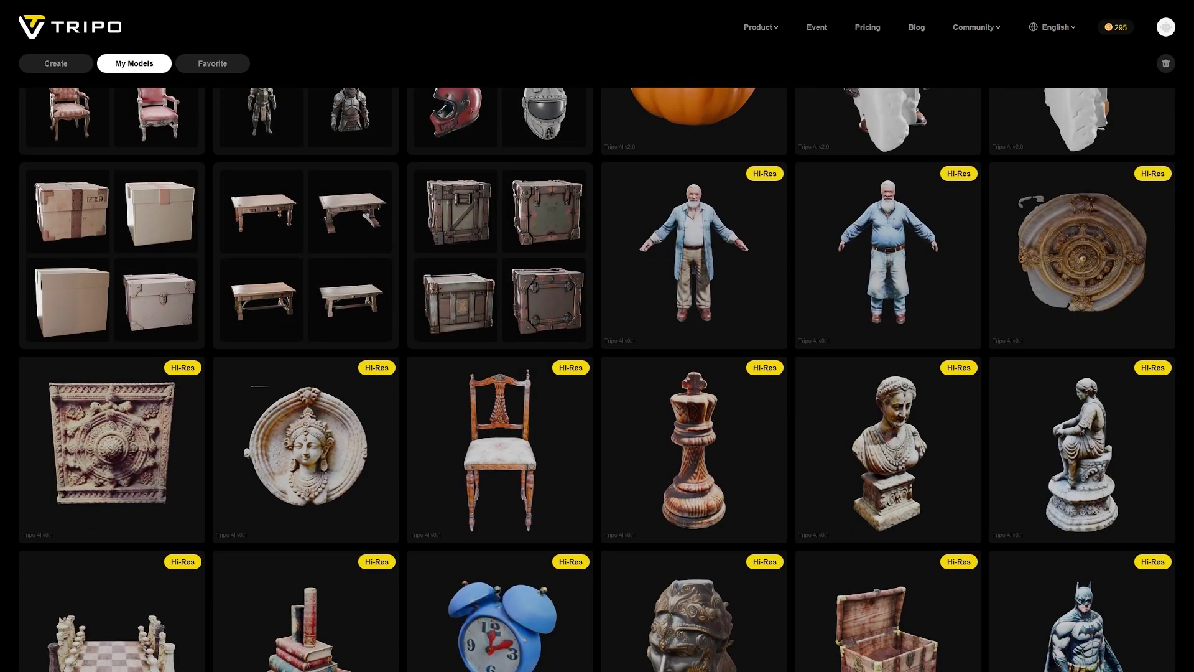
{"action": "scroll", "coordinate": [597, 380], "scroll_direction": "up", "scroll_amount": 2}
{"action": "scroll", "coordinate": [597, 380], "scroll_direction": "up", "scroll_amount": 1}
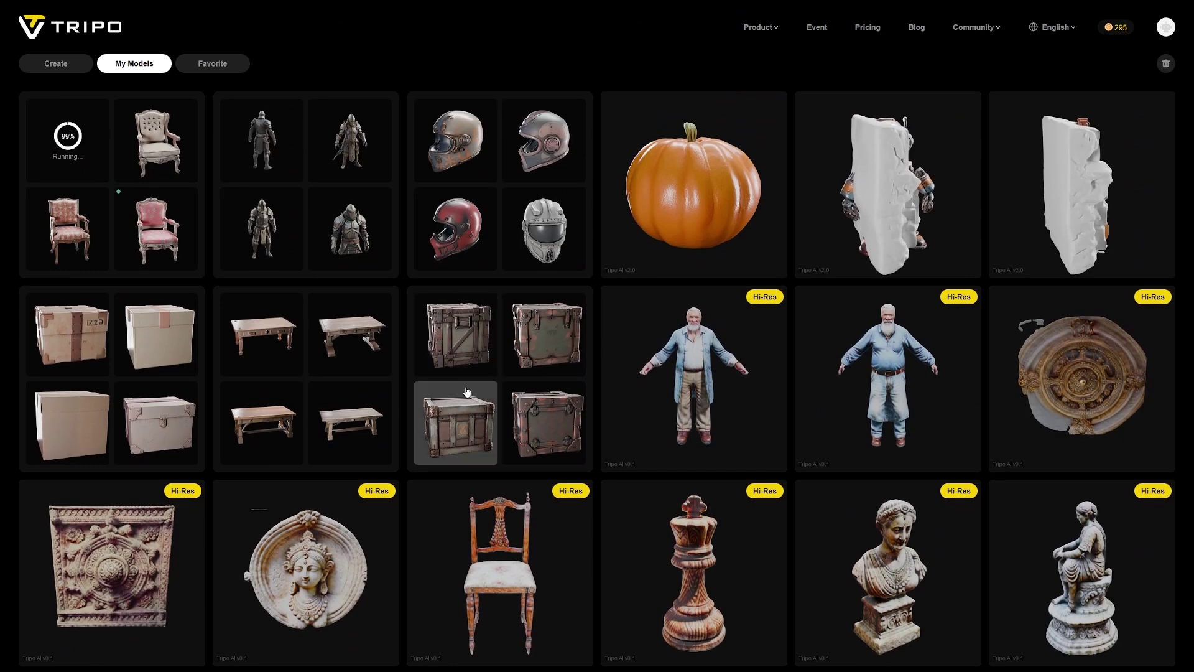